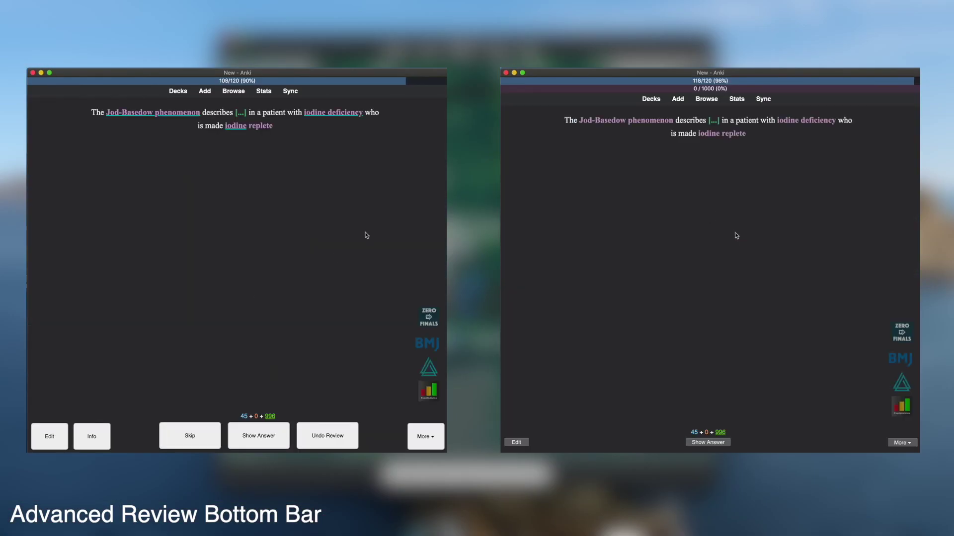
Reveal the answer of the Jod-Basedow flashcard to compare the two review bottom bars.
key(space)
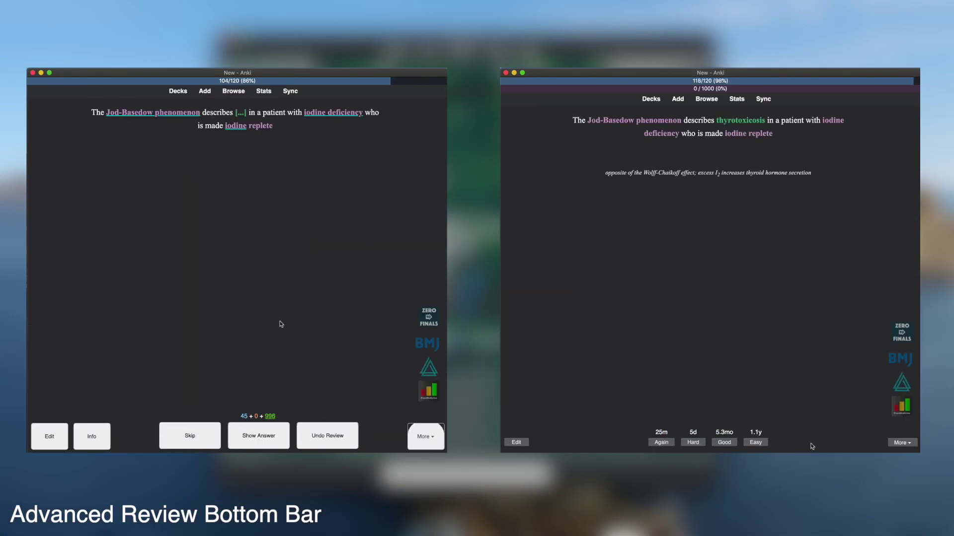
key(space)
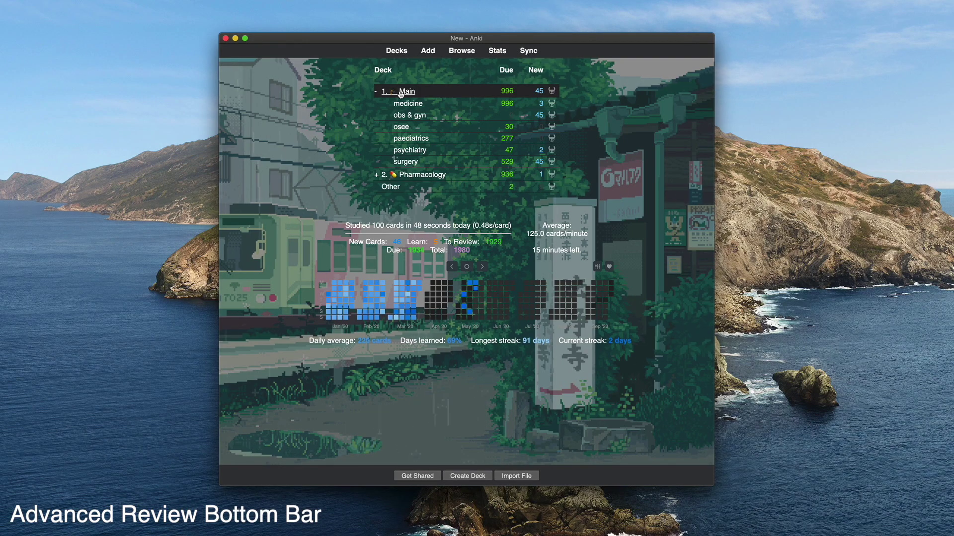
Start studying the Main deck and show the card info for the current card.
click(400, 93)
key(s)
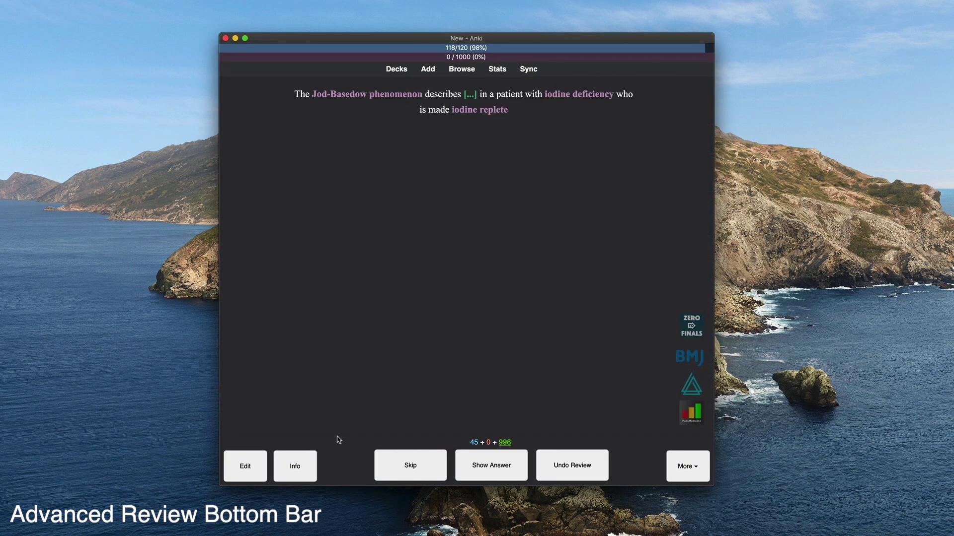
click(298, 470)
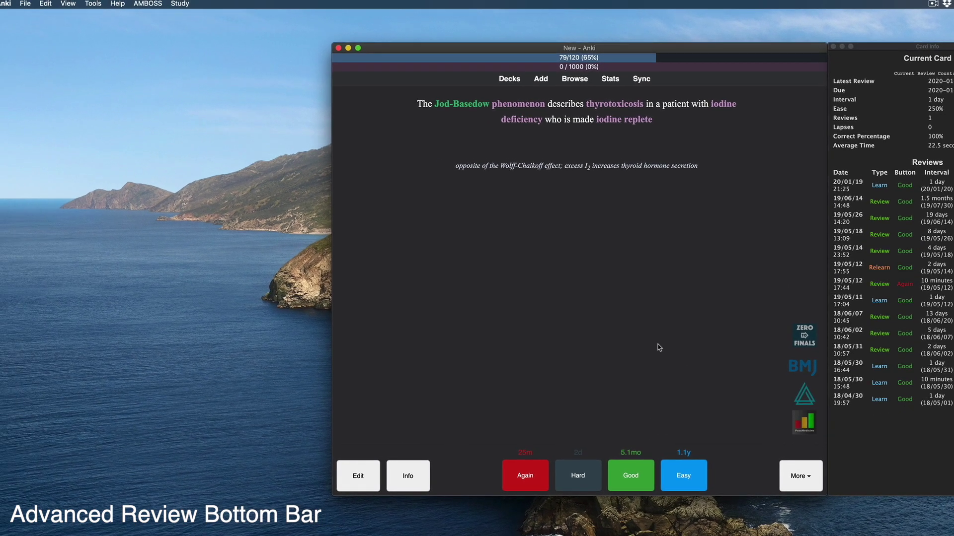
Open the Advanced Review Bottombar settings and look over the Answer Tooltip and Bottombar Buttons options.
click(131, 6)
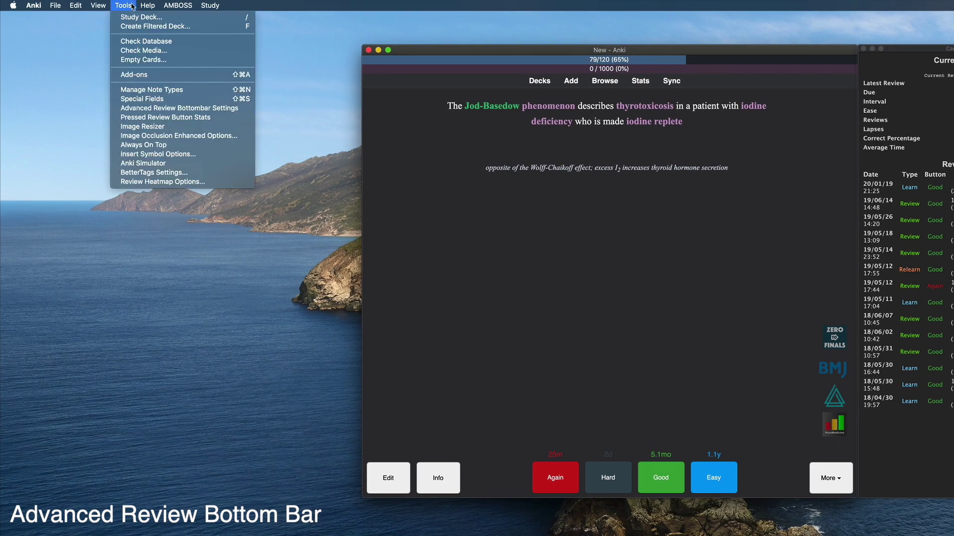
click(209, 109)
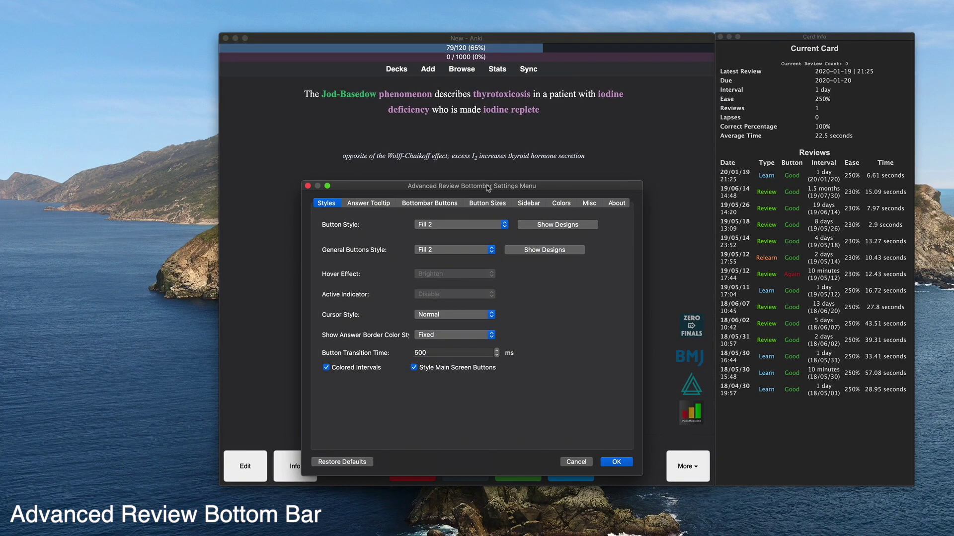
drag(488, 188, 495, 146)
click(375, 162)
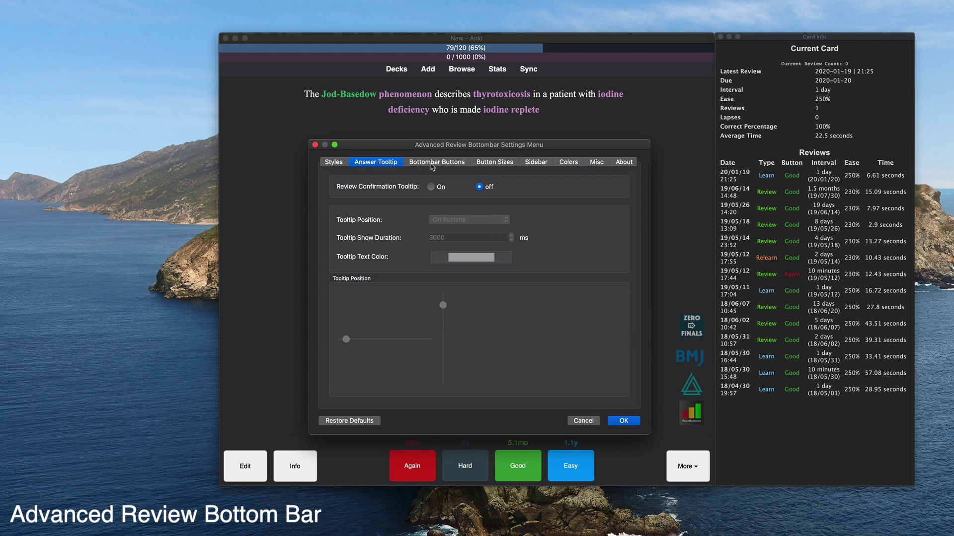
click(433, 162)
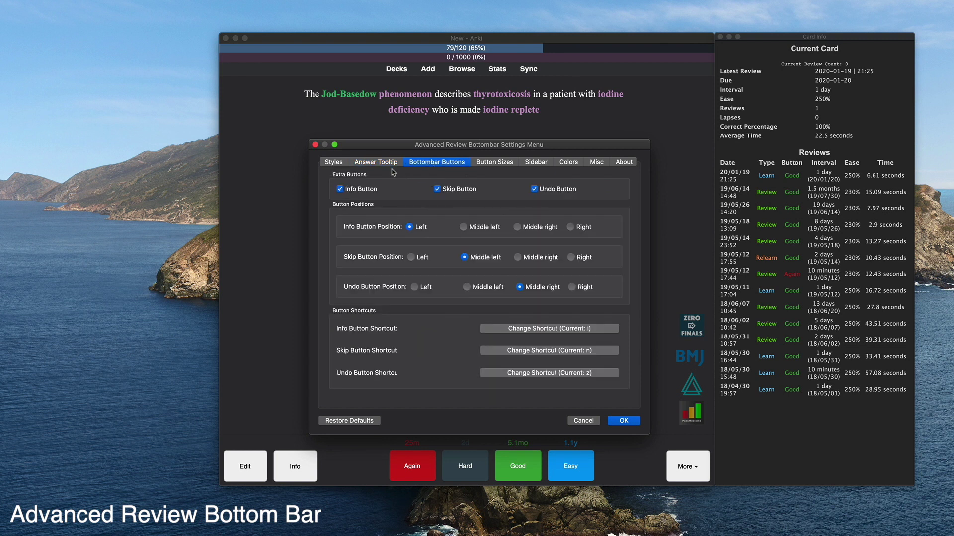
Preview the available review button designs from the Styles settings, then close the preview.
click(333, 162)
click(564, 183)
scroll(564, 361, down, 5)
scroll(564, 361, down, 6)
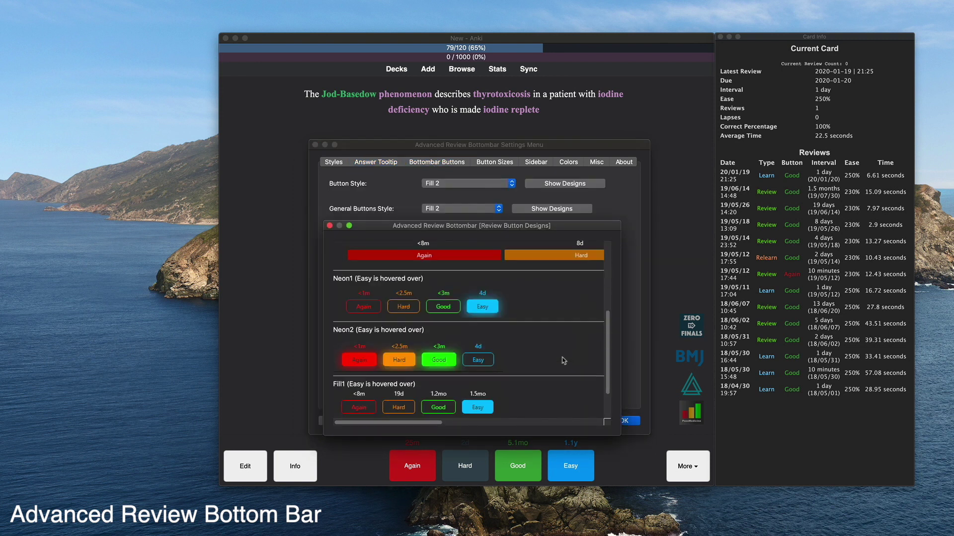
key(Escape)
Look over the Button Sizes, Sidebar, Colors and Misc settings of the bottom bar add-on.
click(494, 161)
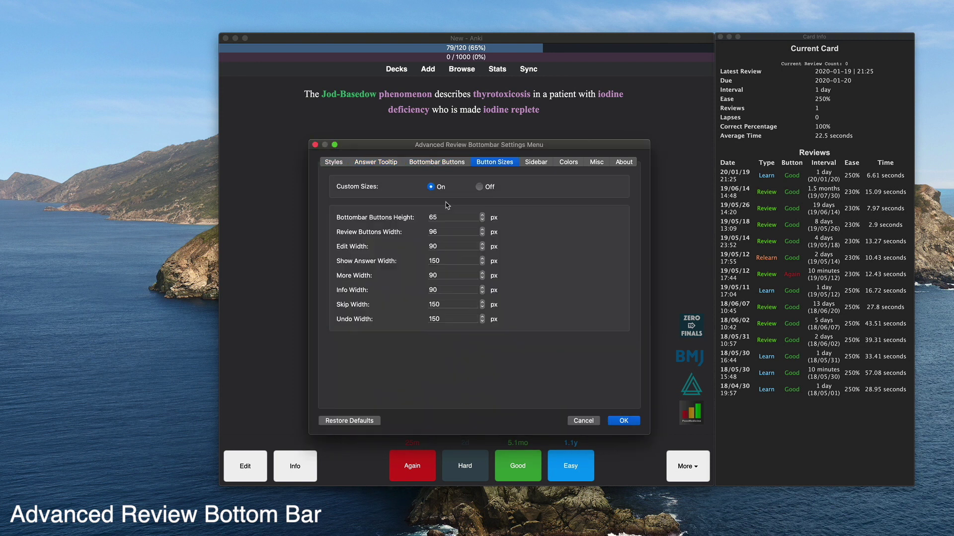
click(536, 162)
click(568, 162)
click(596, 163)
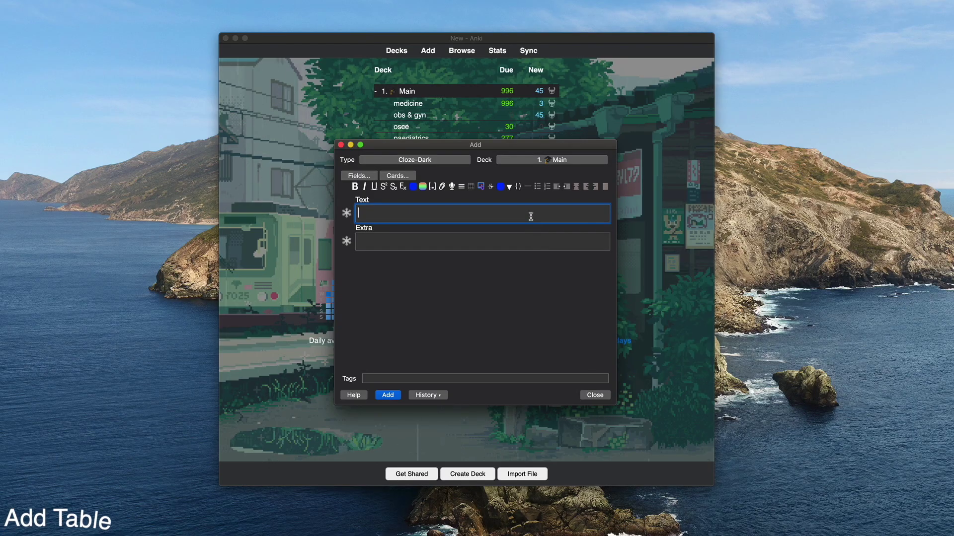
Insert a table with 2 columns and 6 rows into the Text field of the new cloze note.
click(472, 188)
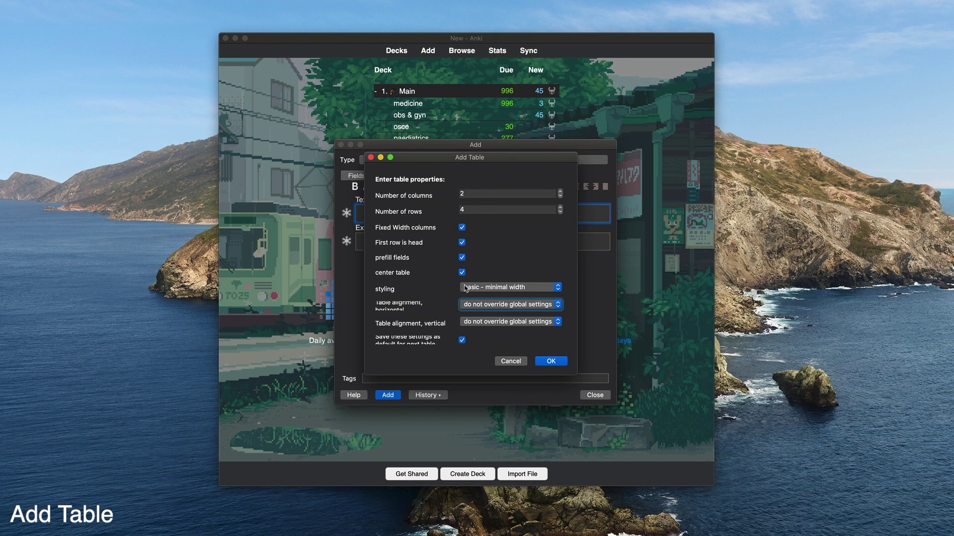
click(479, 194)
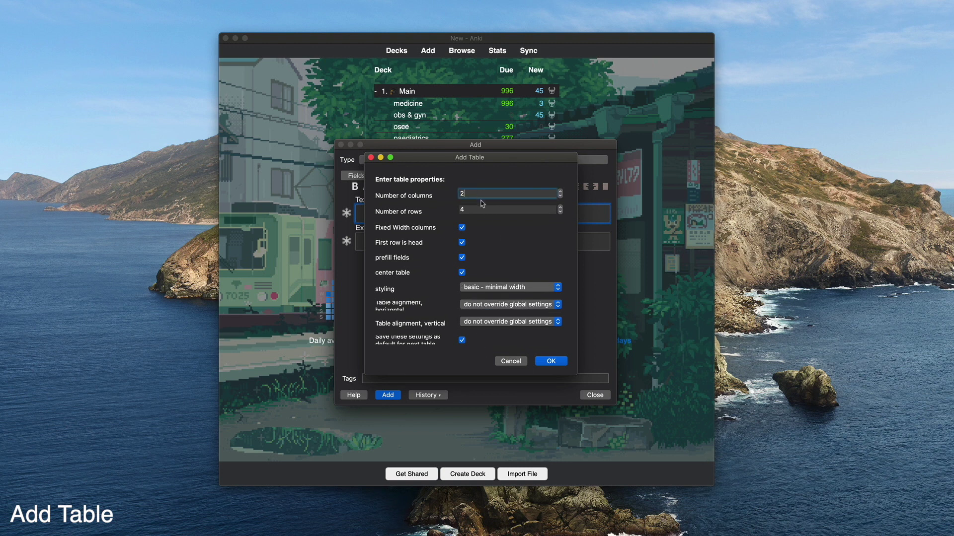
click(484, 209)
key(BackSpace)
text(6)
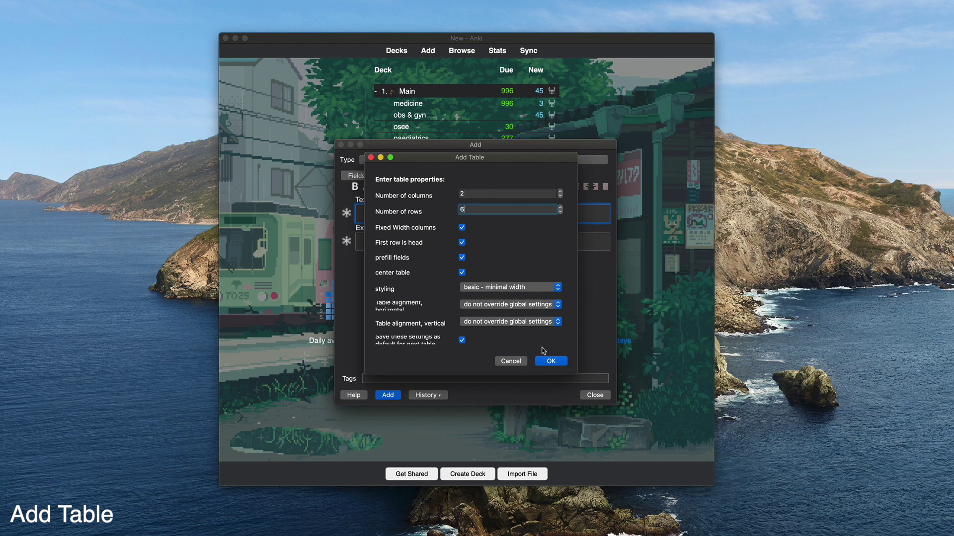
click(551, 361)
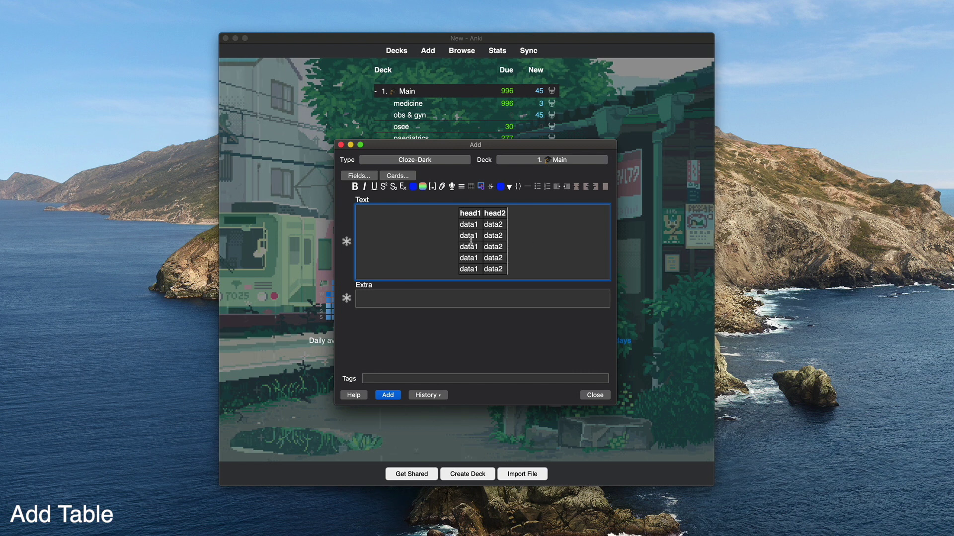
Turn the first-column cell in the table's fourth data row into a cloze deletion.
click(439, 259)
double_click(469, 257)
key(super+shift+c)
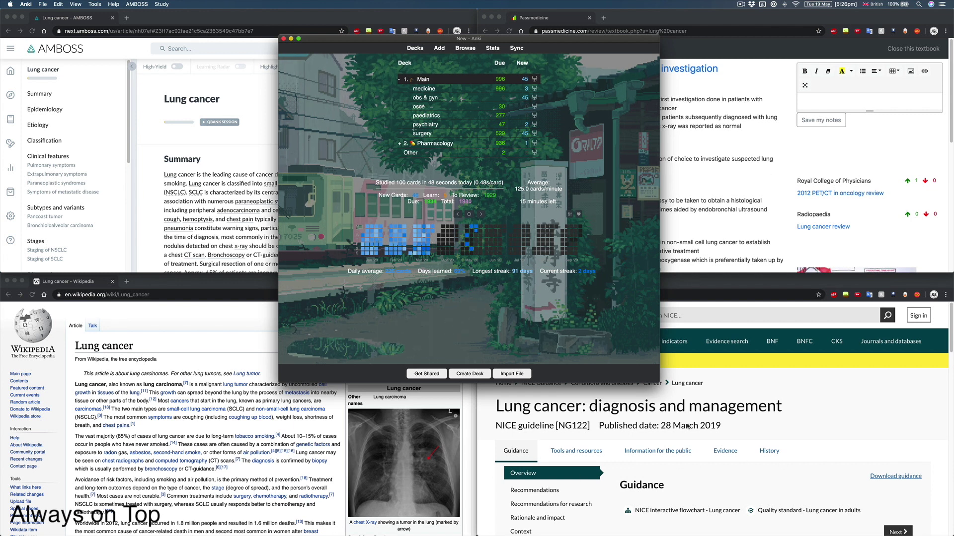
Bring the NICE and PassMedicine browser windows forward, then switch back to Anki.
click(791, 367)
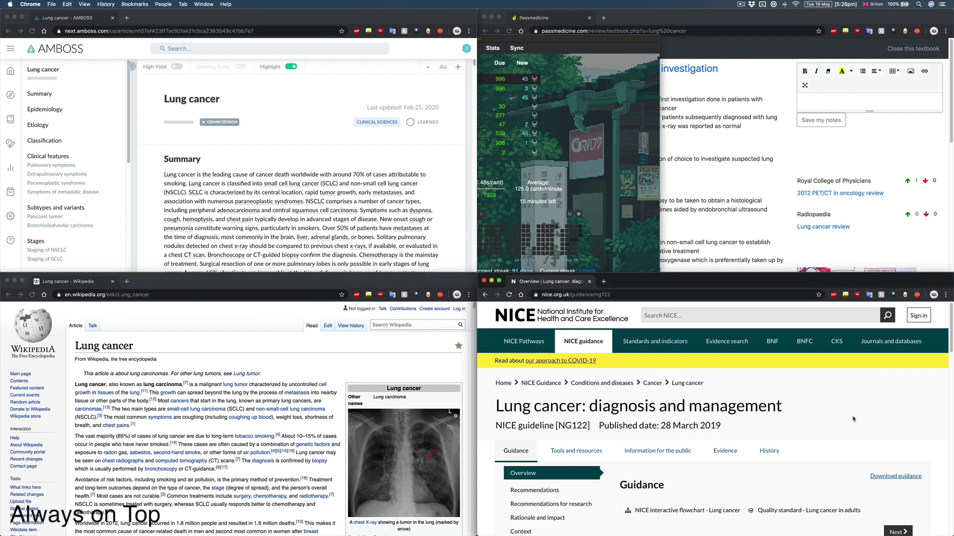
click(736, 200)
key(super+Tab)
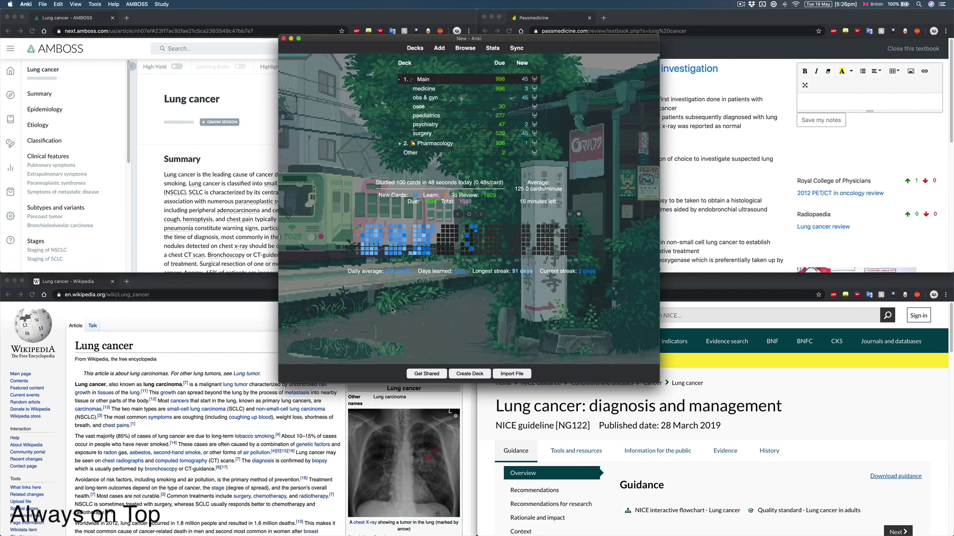
Enable Always On Top for Anki and open the window for adding a new note.
click(103, 4)
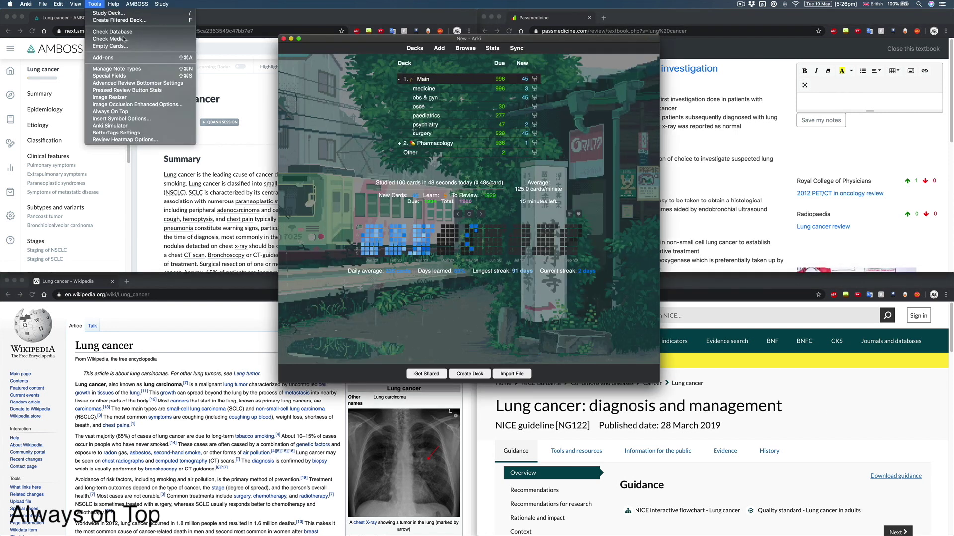
click(124, 112)
key(a)
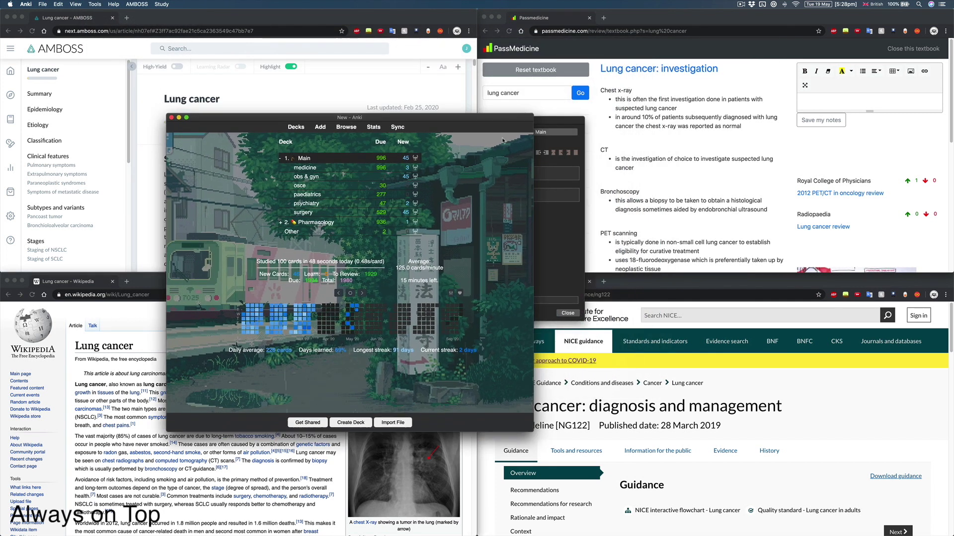
Move the Add window over the PassMedicine page and bring up the Epidemiology section of the AMBOSS lung cancer article.
key(super+Tab)
drag(531, 121, 519, 133)
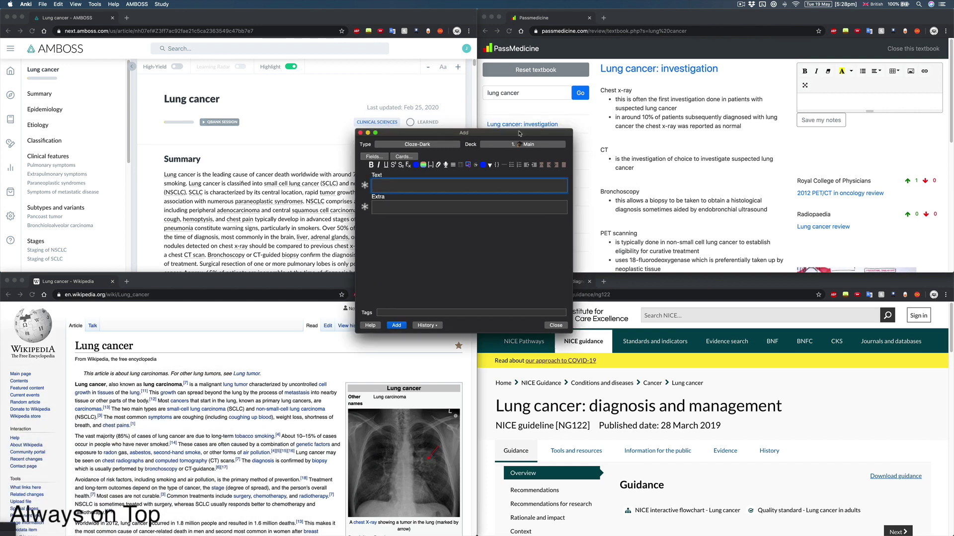
drag(512, 135, 722, 89)
click(255, 165)
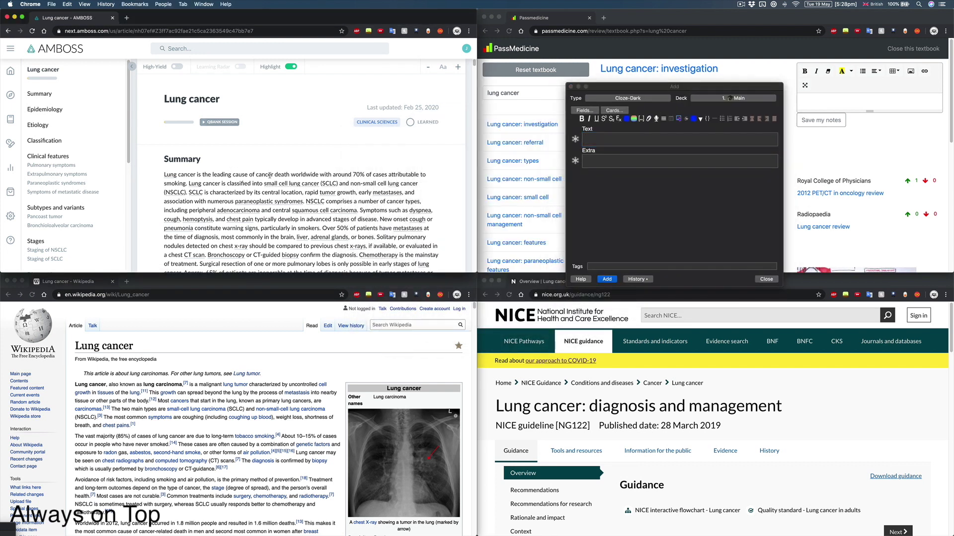
scroll(328, 187, down, 5)
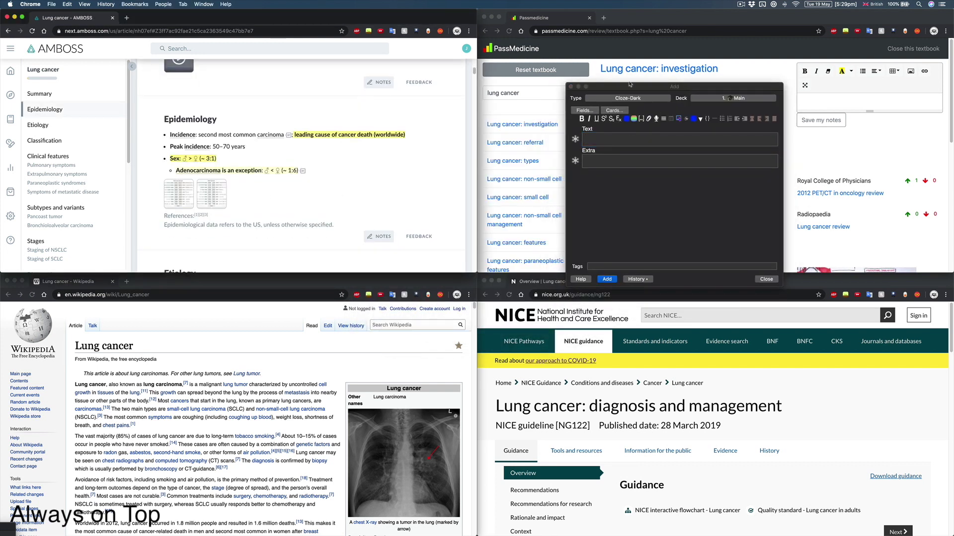
Add the cloze note "Lung adenocarcinoma is more common in {{c1::females::sex}}".
drag(630, 85, 478, 92)
click(472, 147)
text(Lung adenocarcinoma is more common in {{c1::females)
double_click(566, 147)
key(super+shift+c)
text(::sex)
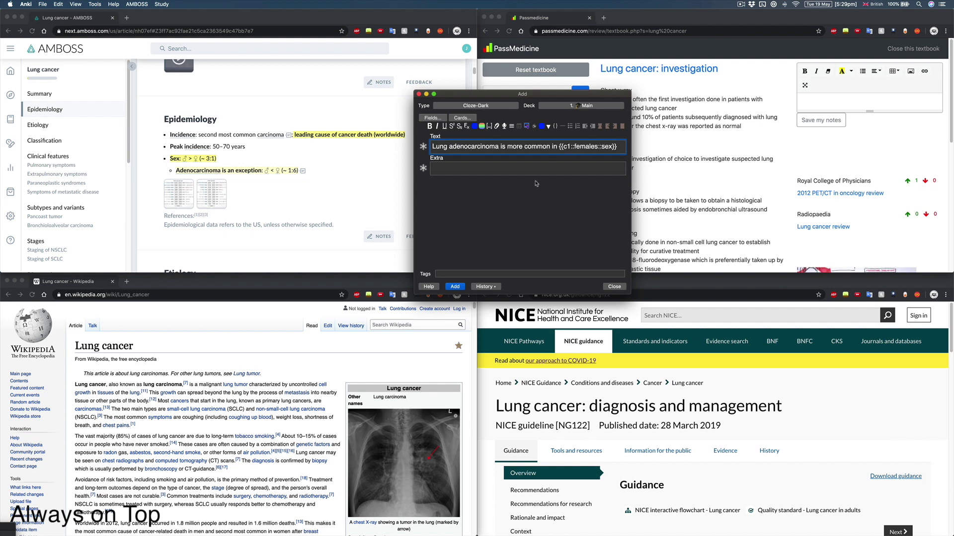
key(super+Return)
Move the Add window off the PassMedicine text and add the note "Chest X-ray is the first line investigation for lung cancer" with a cloze deletion.
drag(496, 94, 292, 91)
click(257, 143)
text(Chest X-ray is the first line investigation for lung cancer)
drag(228, 143, 264, 143)
key(super+shift+c)
key(super+Return)
Look through the Wikipedia article on lung cancer with the Add window still open.
click(239, 412)
scroll(239, 412, down, 5)
scroll(239, 413, down, 2)
scroll(720, 423, down, 10)
drag(646, 255, 472, 202)
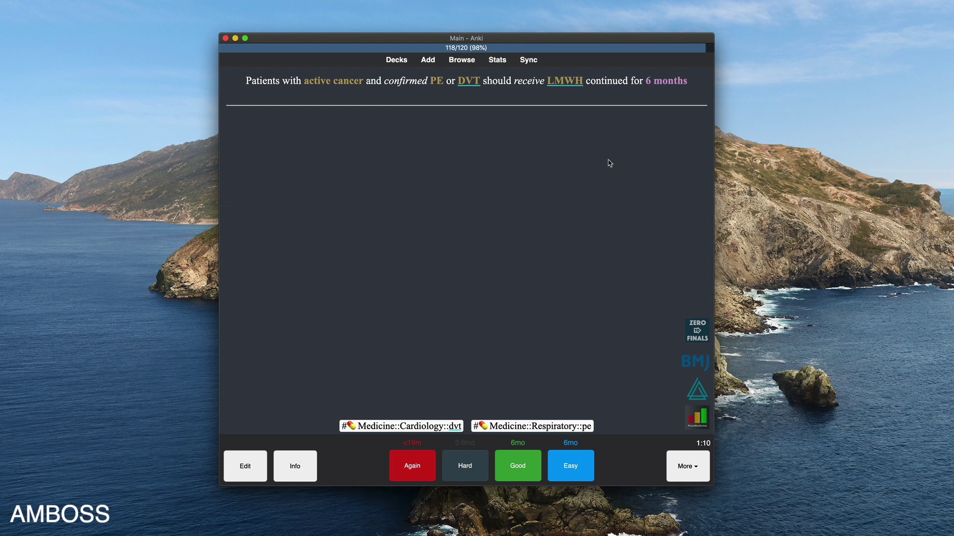
View the AMBOSS definitions of LMWH and DVT on the card and open the linked Deep vein thrombosis article.
mouse_move(571, 83)
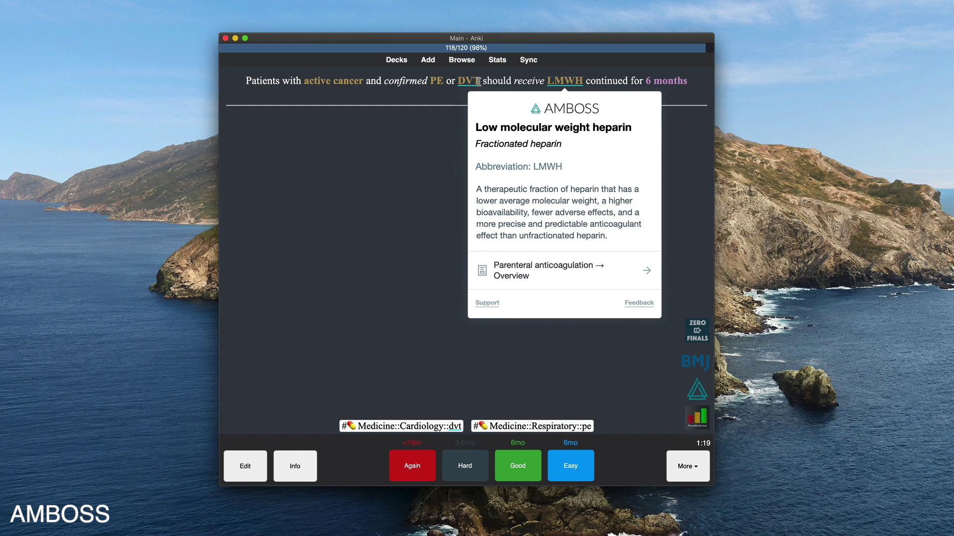
mouse_move(476, 82)
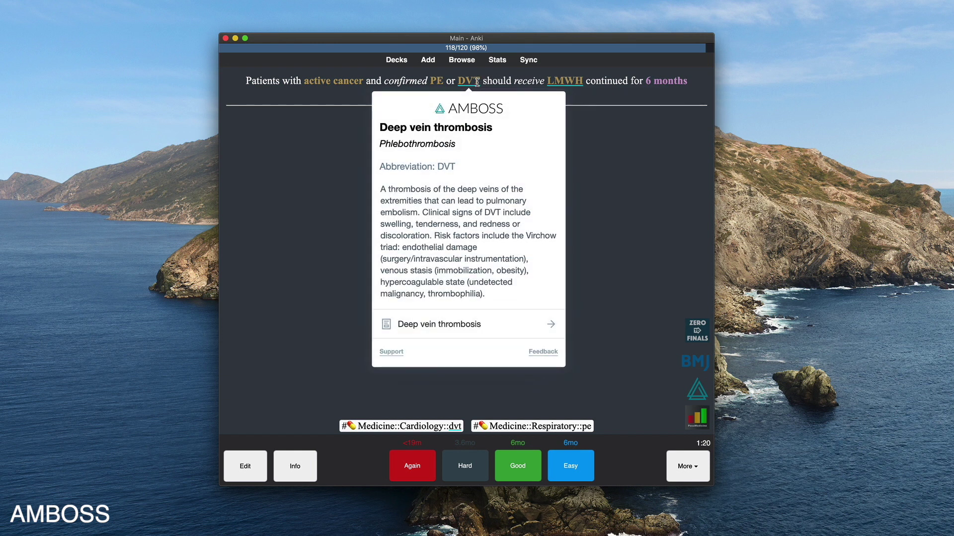
click(522, 334)
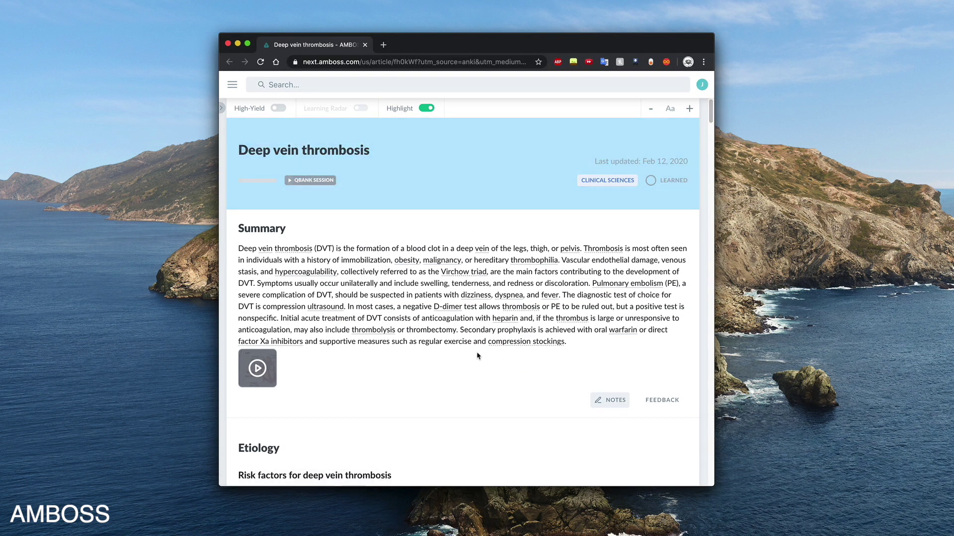
Read through the Deep vein thrombosis article down to its Clinical features section and beyond.
scroll(476, 356, down, 12)
scroll(527, 324, down, 15)
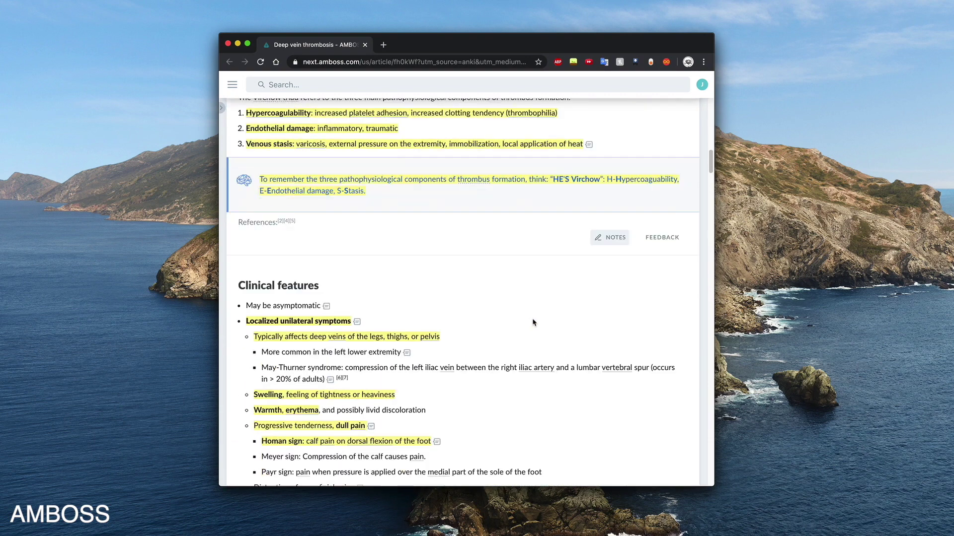
scroll(533, 321, down, 8)
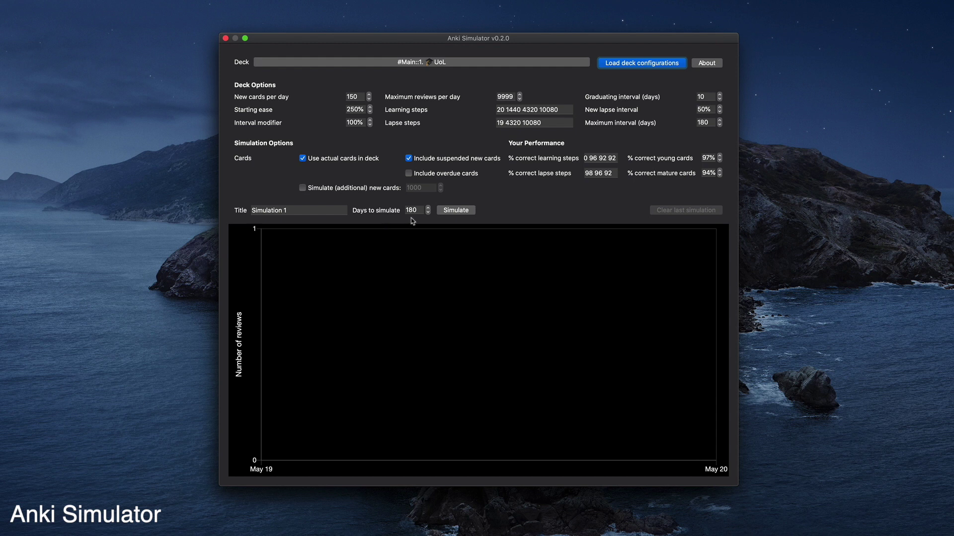
Simulate 180 days of reviews with 150 new cards per day, and again with 100 new cards per day.
click(450, 213)
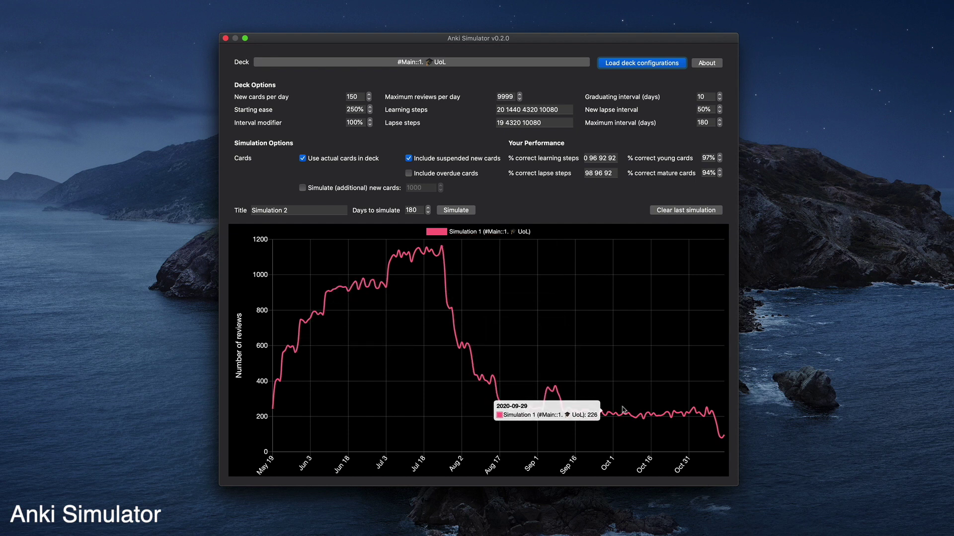
click(368, 99)
click(368, 99)
click(368, 99)
click(368, 98)
click(369, 99)
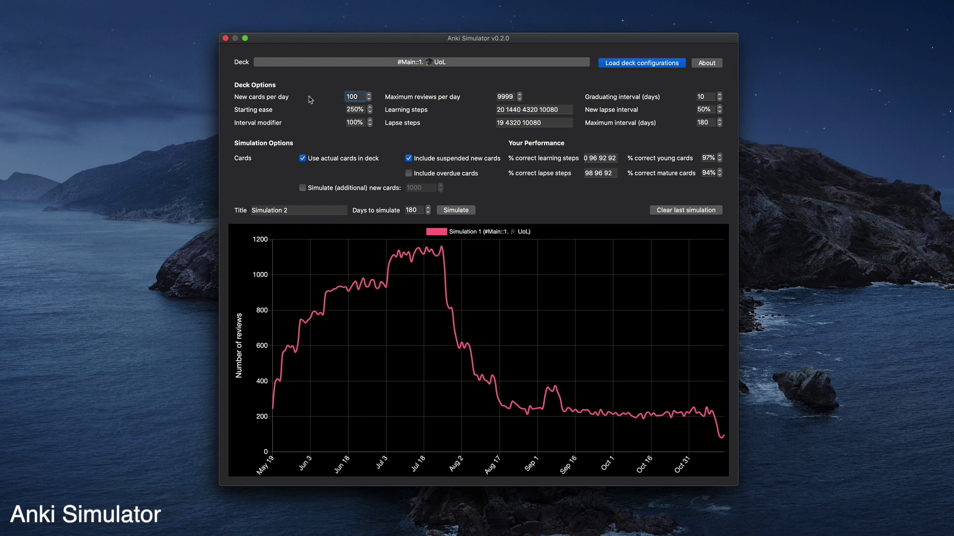
click(450, 210)
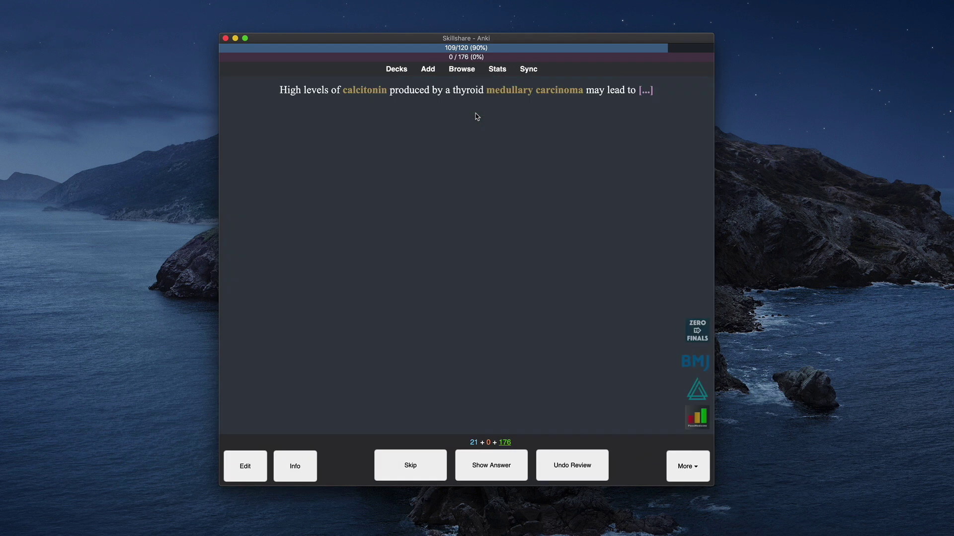
Enlarge and shrink the calcitonin review card's display several times, then reset it to the default zoom.
key(super+equal)
key(super+equal)
key(super+equal)
key(super+minus)
key(super+equal)
key(super+minus)
key(super+minus)
key(super+minus)
key(super+equal)
key(super+equal)
key(super+equal)
key(super+0)
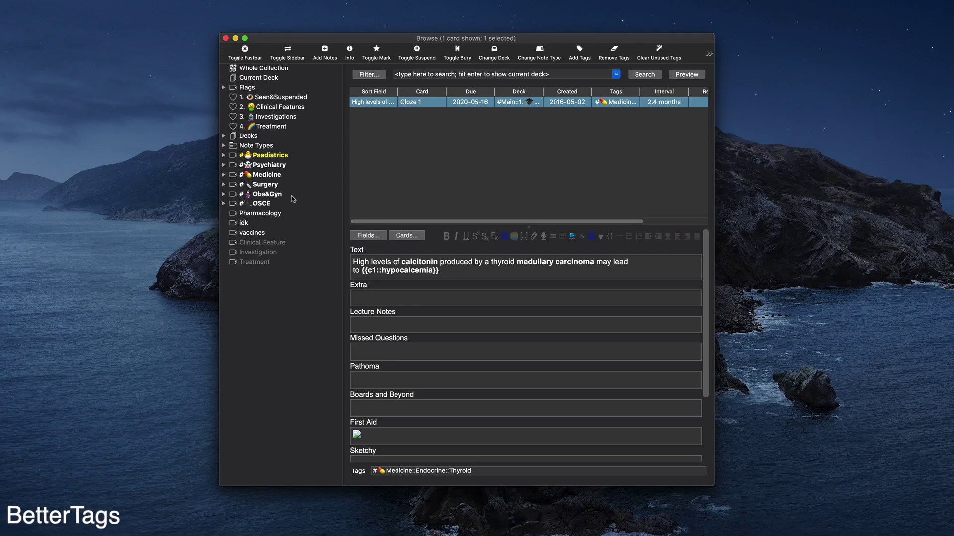
Filter the card browser to the cards under the Medicine tag.
click(266, 175)
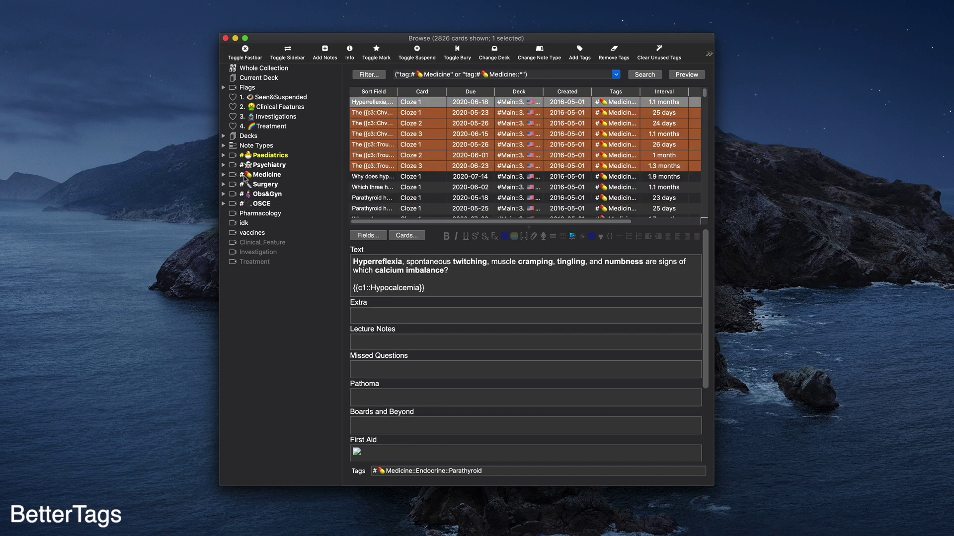
Expand the Medicine tag hierarchy with its GI and Genetics branches, and filter the browser to the Genetics tag.
click(222, 176)
click(223, 175)
click(231, 185)
click(230, 185)
click(271, 288)
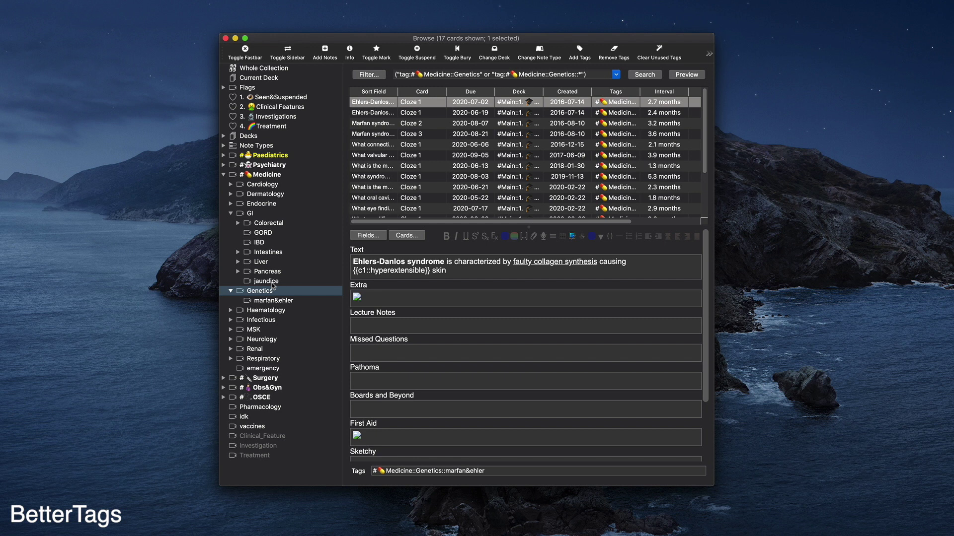
Move the jaundice tag into the Liver tag under Medicine's GI branch, and check the Liver tag's subtags.
click(265, 282)
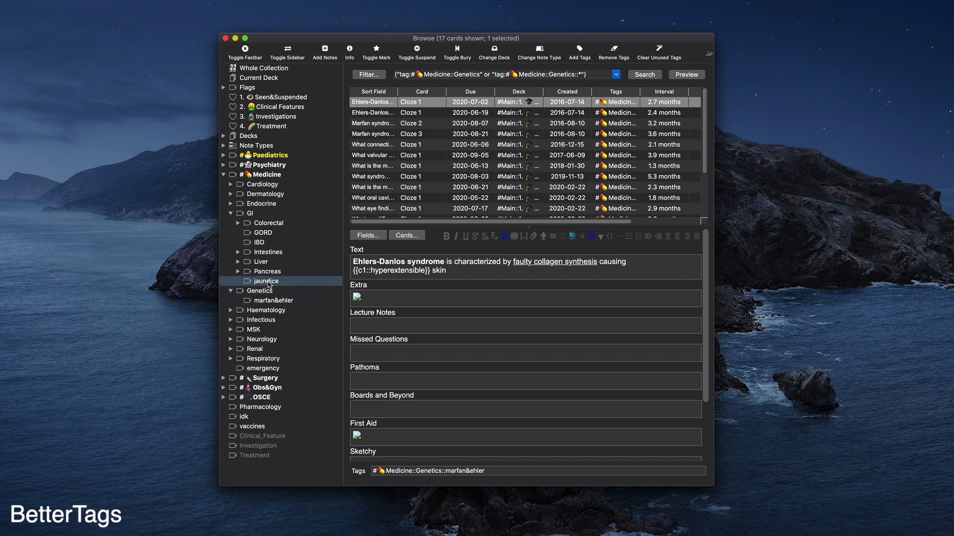
click(238, 262)
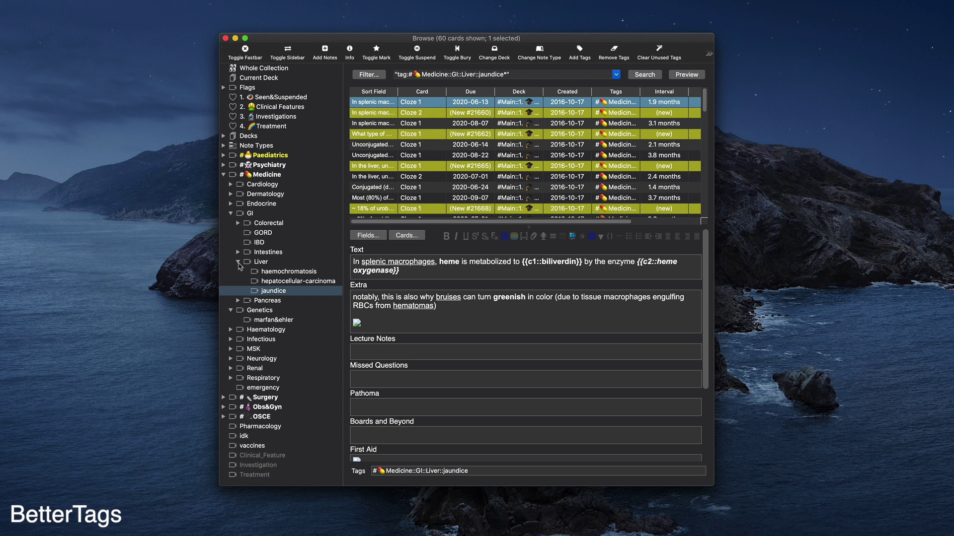
click(238, 262)
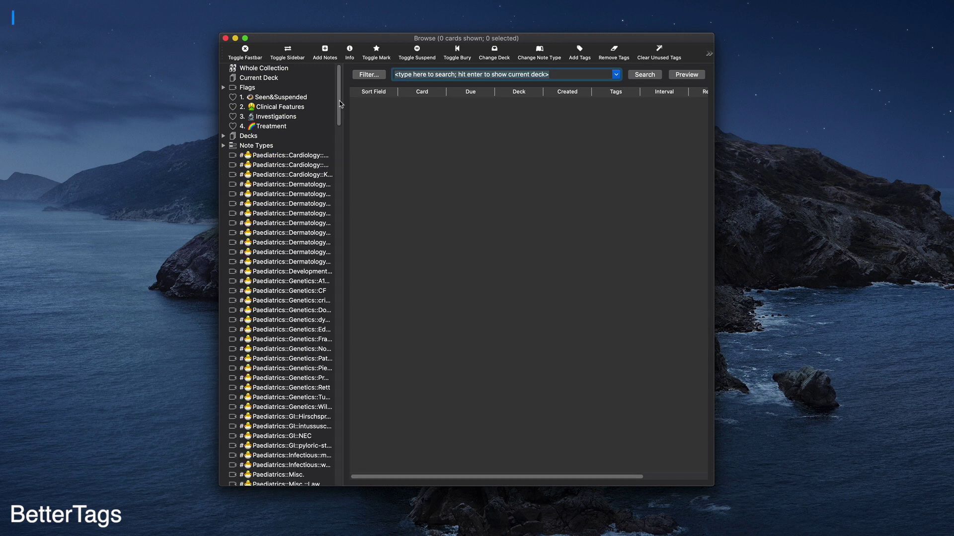
Color the Medicine tag green and the Psychiatry tag blue in the browser's tag tree.
scroll(341, 121, down, 5)
drag(341, 120, 340, 261)
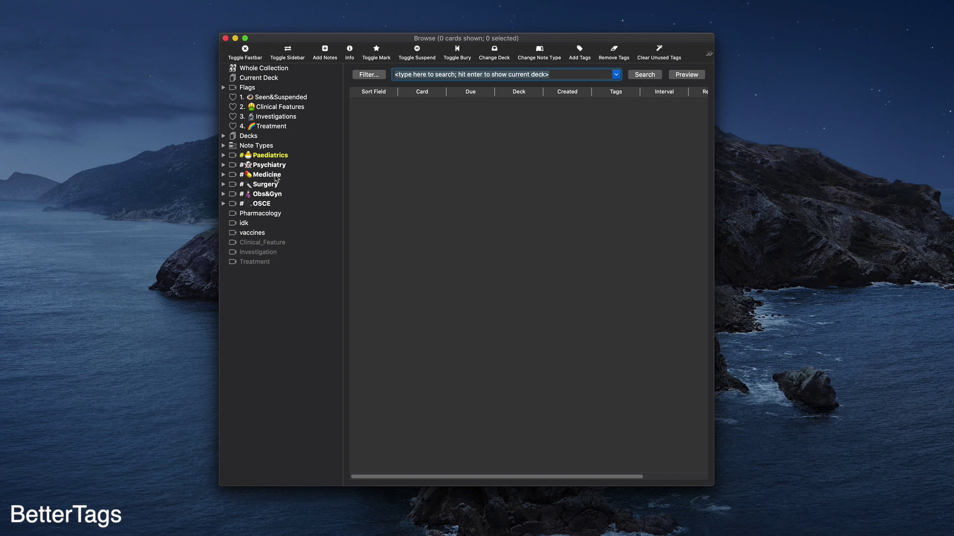
right_click(277, 176)
mouse_move(311, 234)
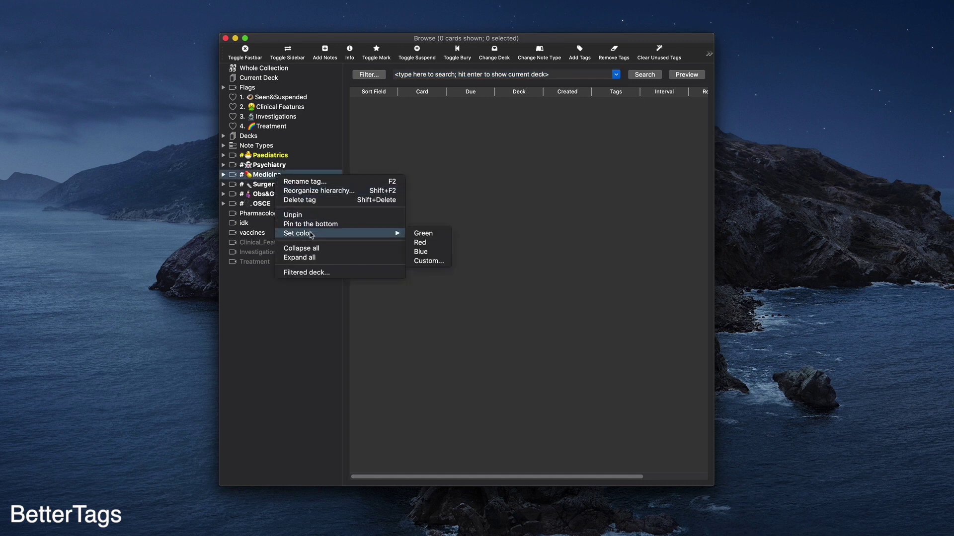
click(423, 233)
right_click(276, 167)
mouse_move(389, 224)
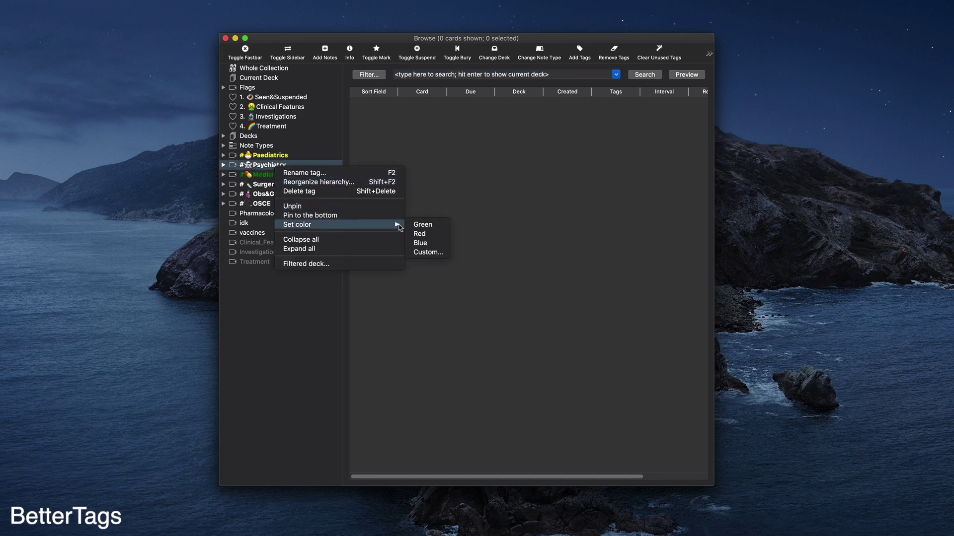
click(418, 244)
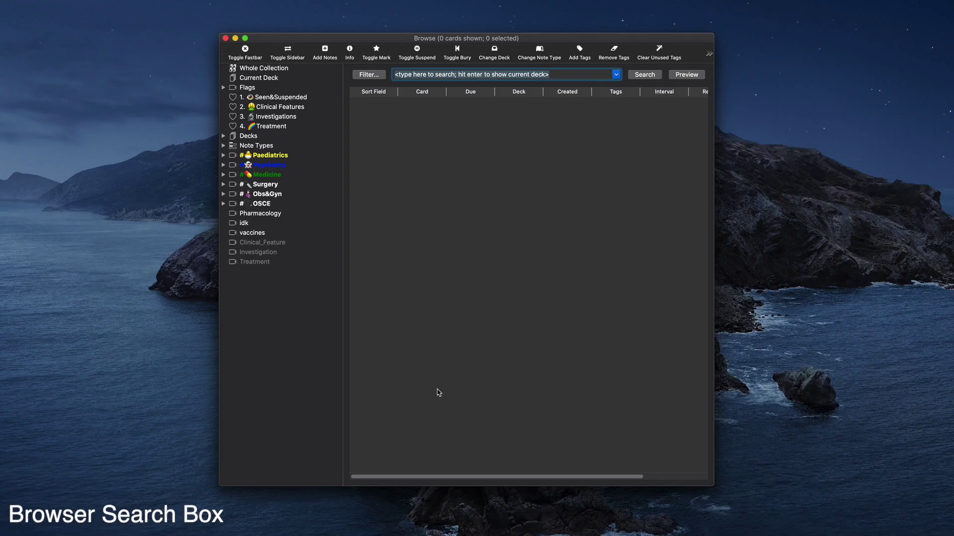
Browse the suggestion lists that the browser's search offers for "tag:" and "deck:".
text(tag:)
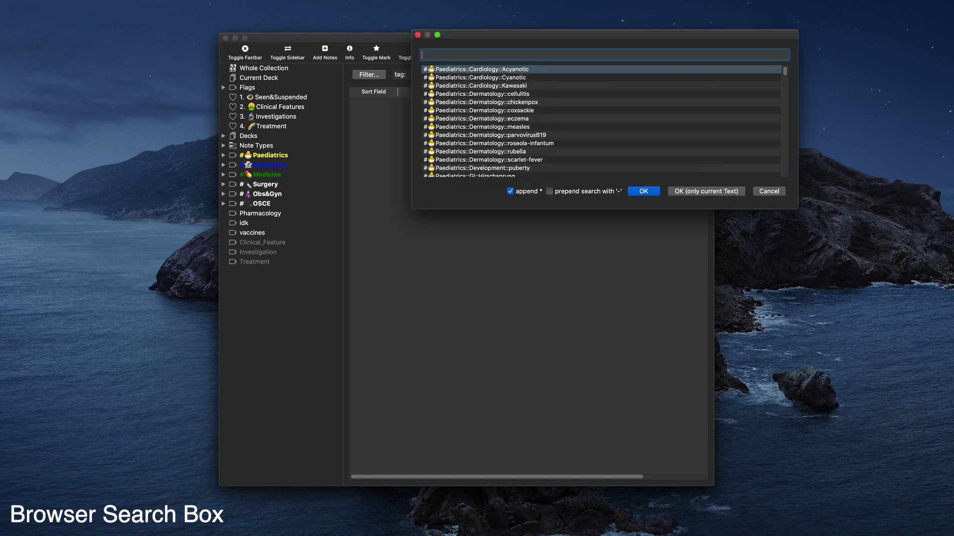
drag(603, 42, 545, 105)
scroll(520, 202, down, 15)
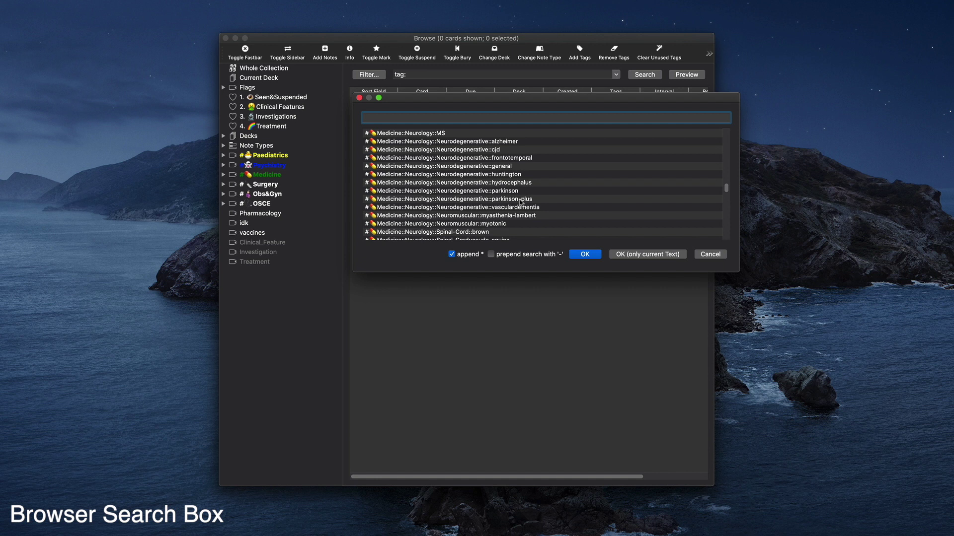
key(Escape)
text(deck:)
scroll(482, 112, down, 10)
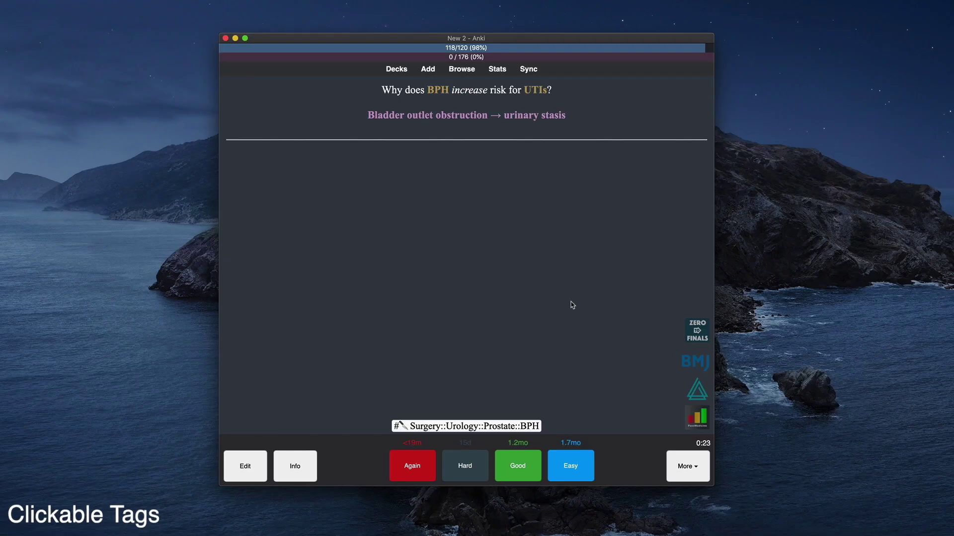
Look up the cards for the BPH tag directly from the tag shown on the review card.
click(524, 428)
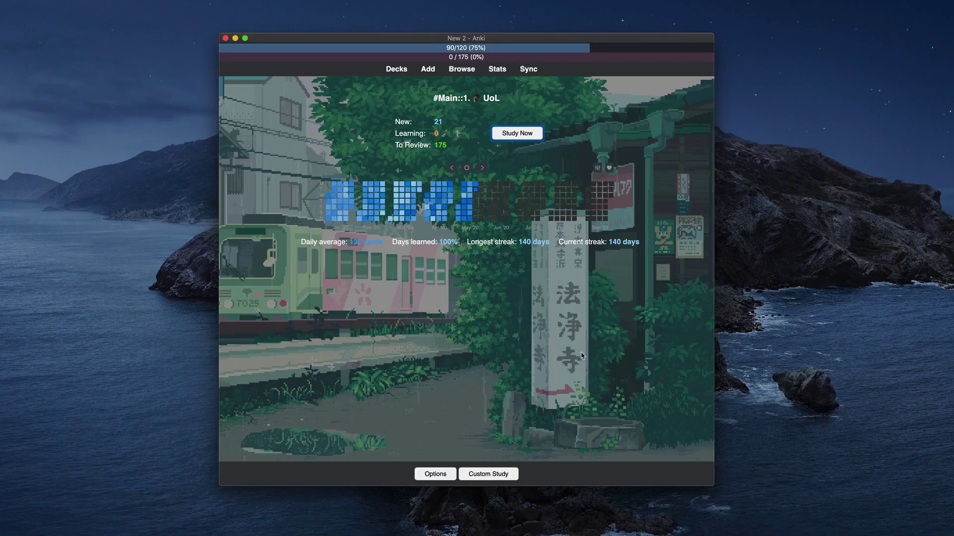
Start studying the UoL deck and work through its cards, rating the first three Good, Again and Easy.
key(s)
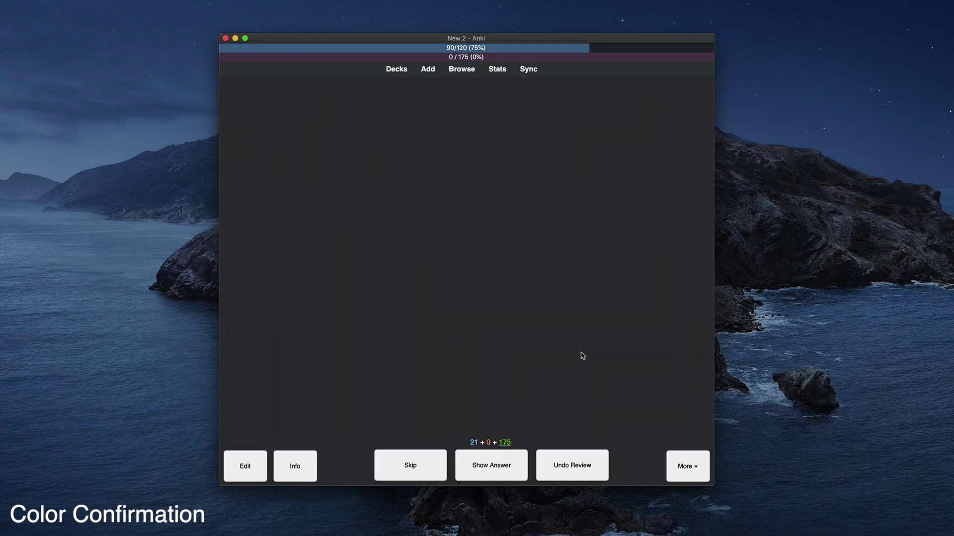
key(space)
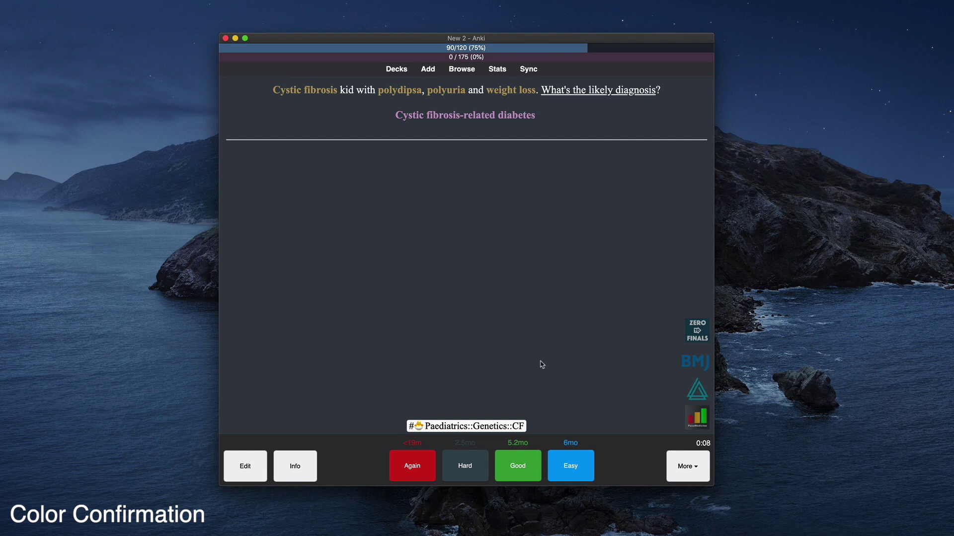
key(space)
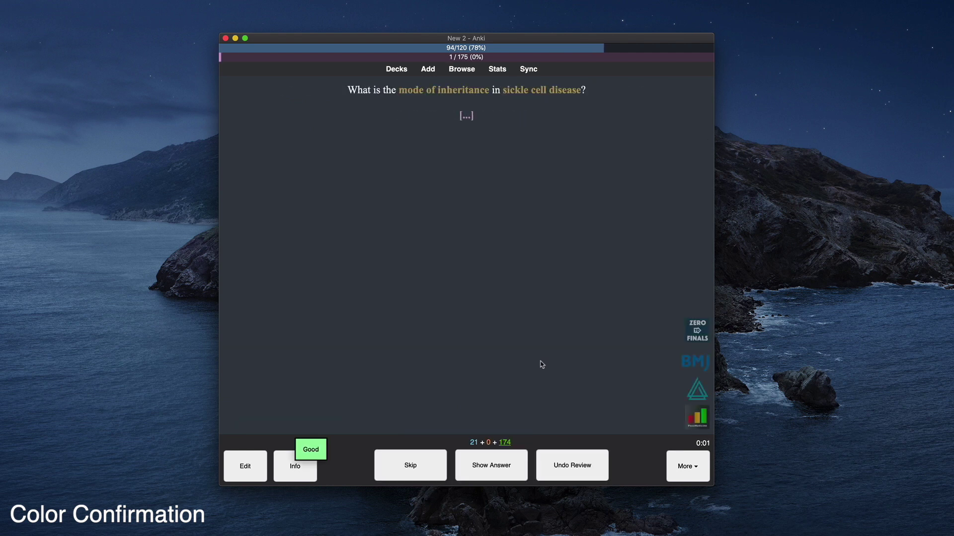
key(space)
key(1)
key(space)
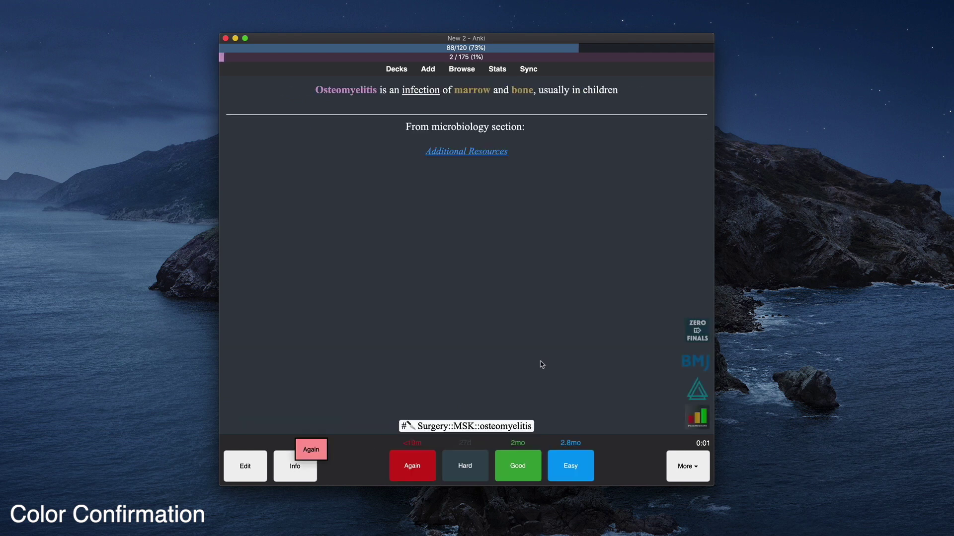
key(4)
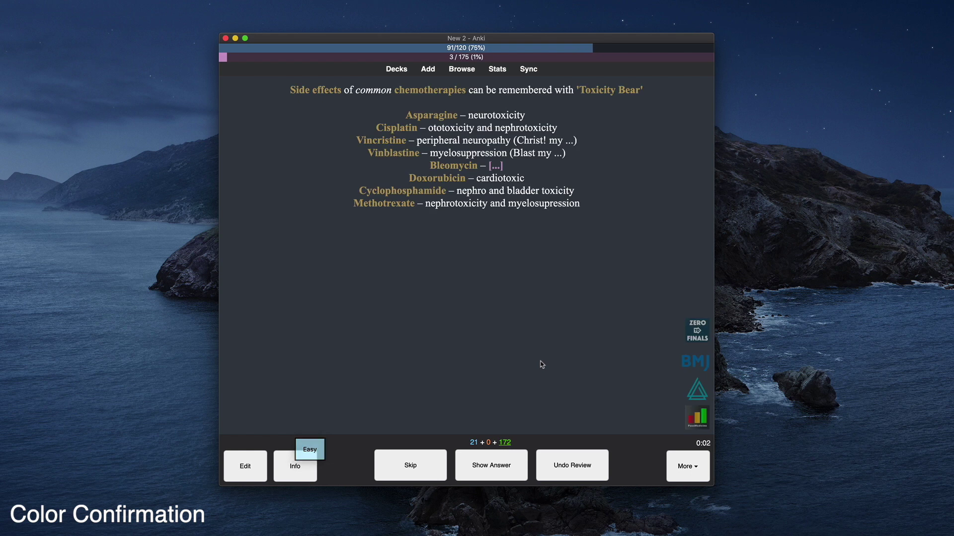
key(space)
key(space)
key(space)
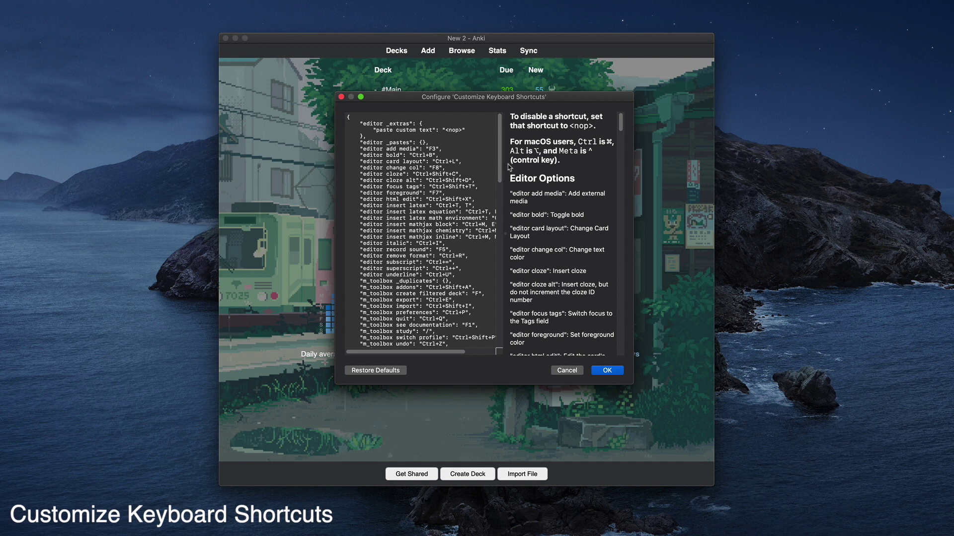
Look through the shortcut definitions in the Customize Keyboard Shortcuts configuration.
scroll(504, 164, down, 5)
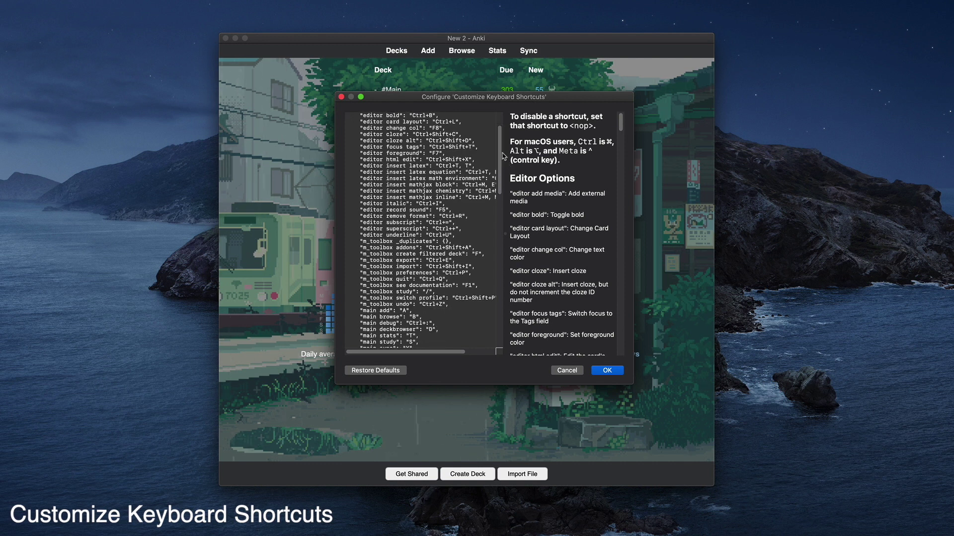
scroll(504, 162, down, 10)
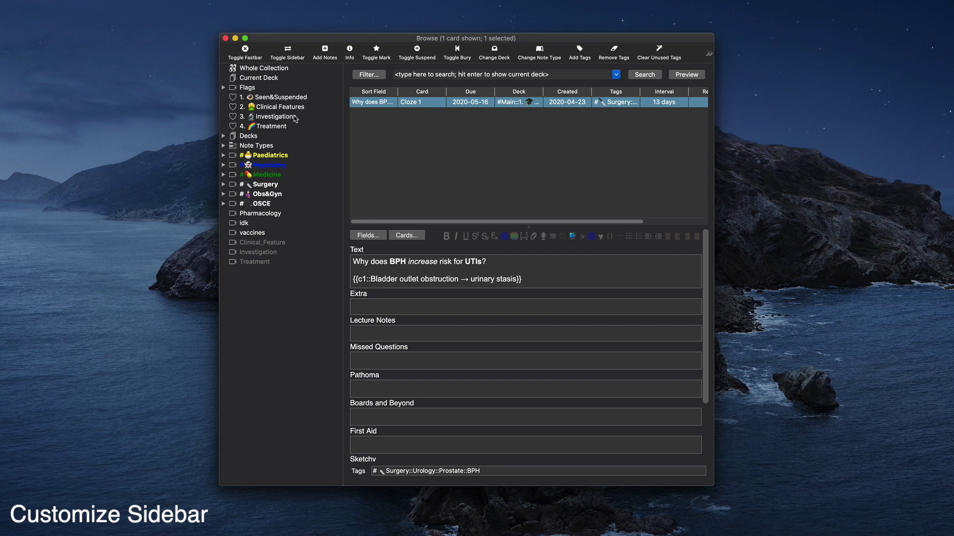
Expand and collapse the Flags, Decks and Note Types groups in the browser's sidebar to examine their entries.
click(224, 88)
click(224, 87)
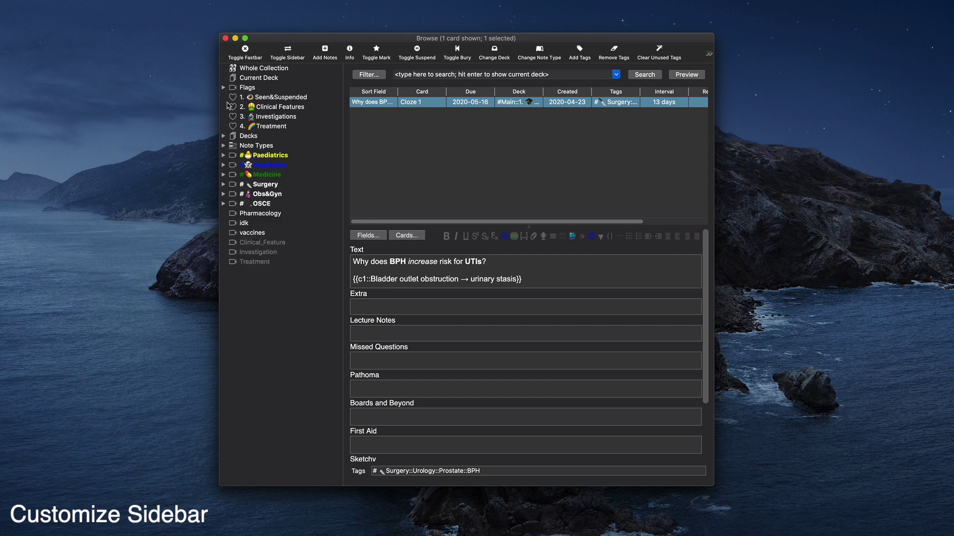
click(223, 136)
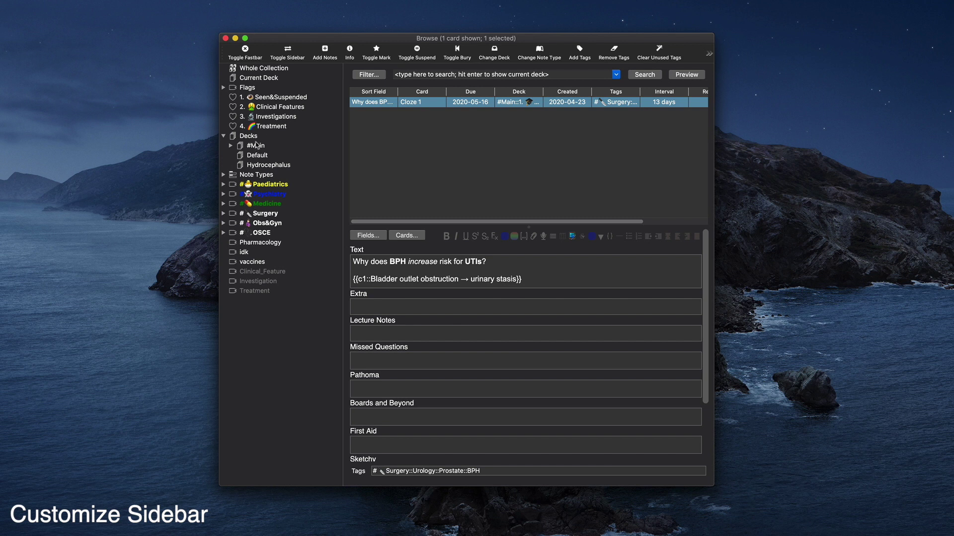
click(223, 136)
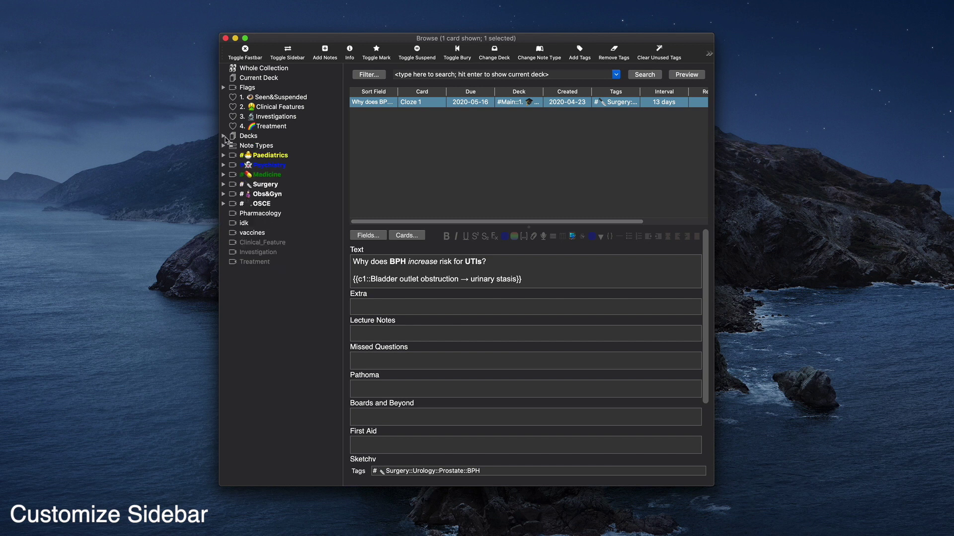
click(223, 146)
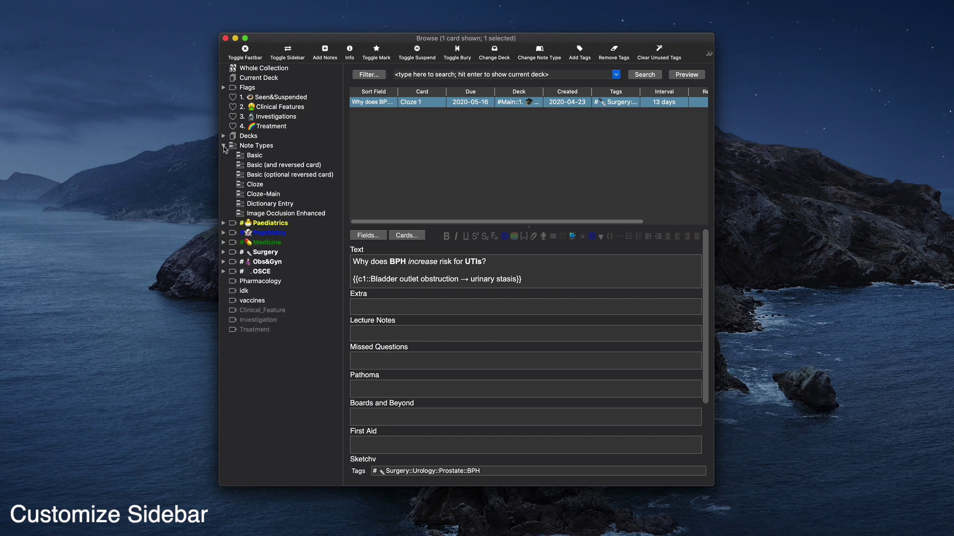
click(224, 146)
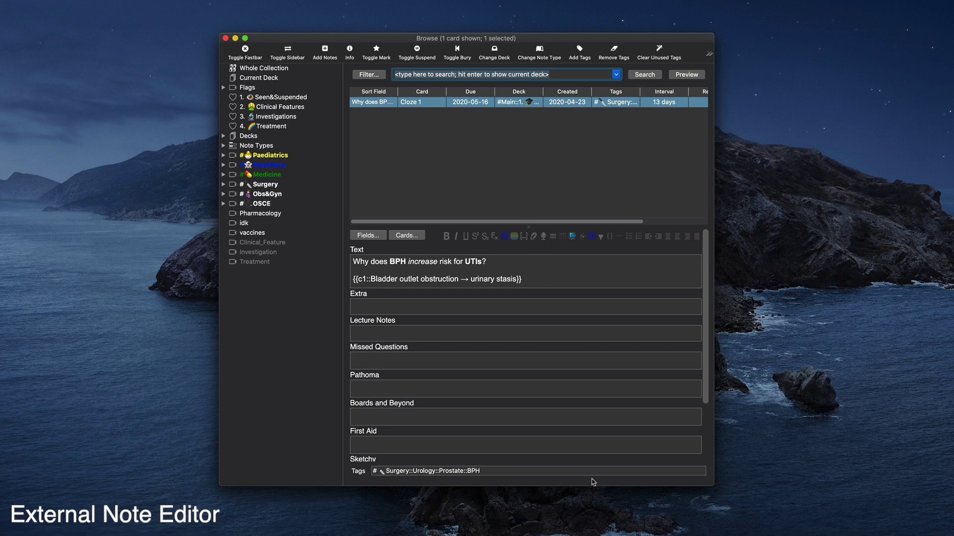
Open the BPH and UTIs note in a separate editor window, enlarge it and place it beside the browser.
click(615, 103)
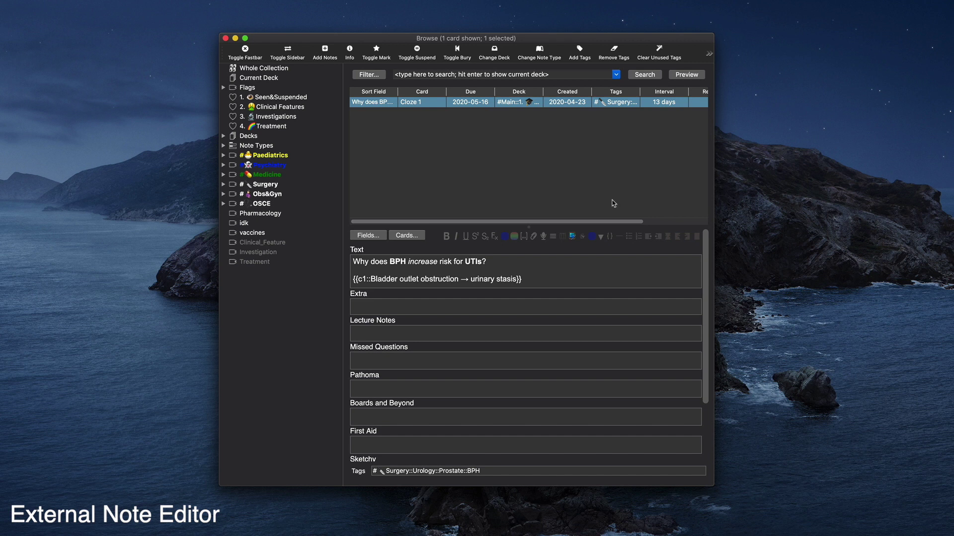
key(super+shift+e)
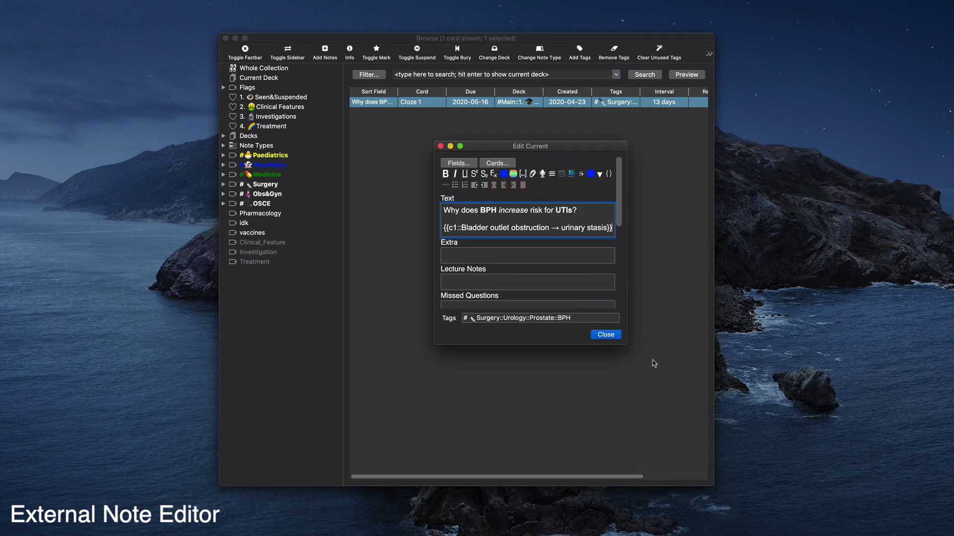
drag(625, 340, 680, 372)
drag(572, 150, 745, 155)
Filter the browser to the Surgery tag and open the acute prostatitis in older adults note in its own editor beside the browser.
click(265, 184)
click(522, 208)
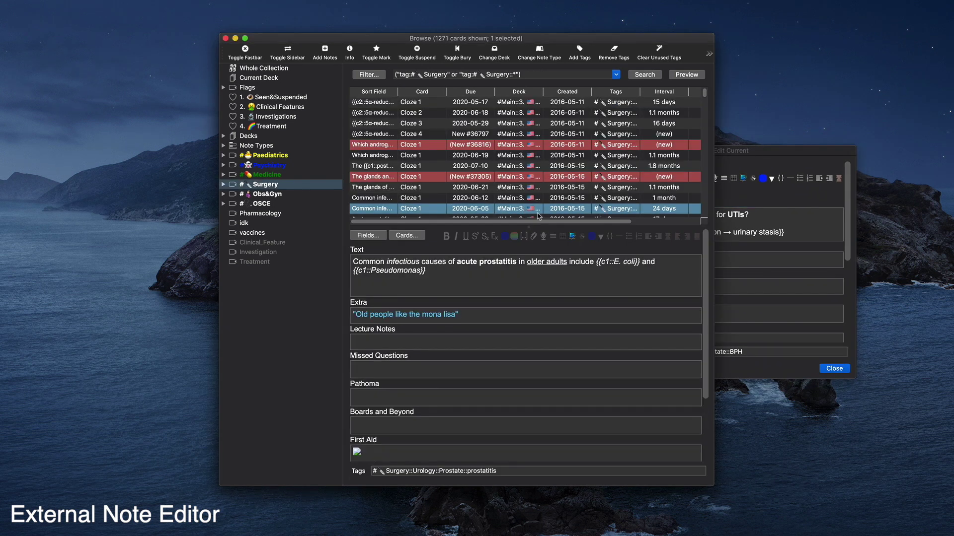
key(super+shift+e)
drag(467, 250, 809, 222)
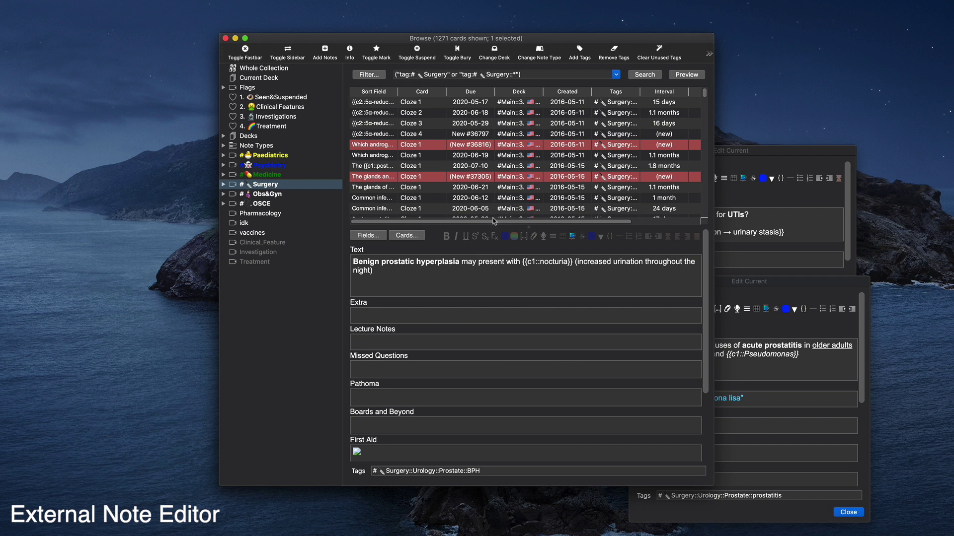
Open the Gleason grading system note in its own editor window, reposition it and close the card browser.
scroll(495, 219, down, 5)
double_click(511, 186)
drag(503, 227, 660, 279)
key(Escape)
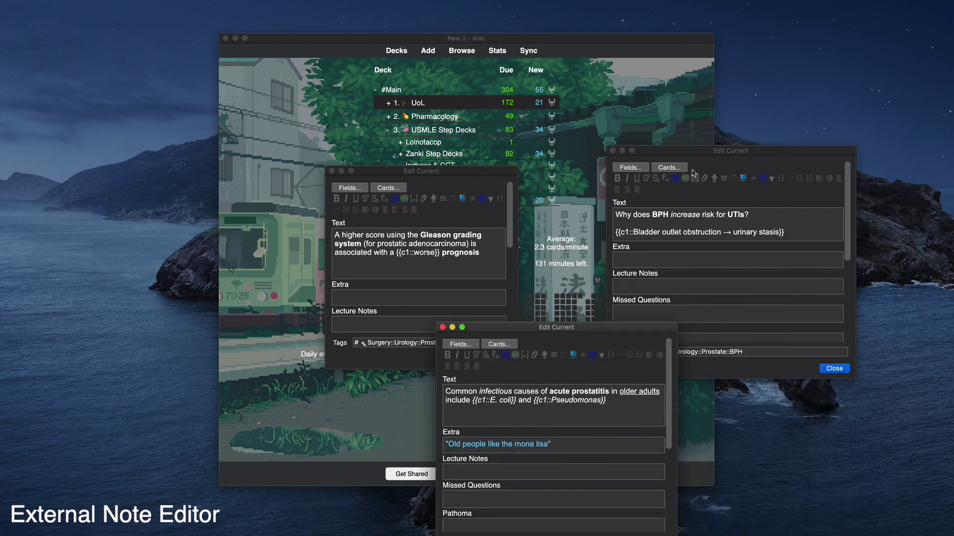
Bring the BPH note's editor forward, and place the cursor in the acute prostatitis note's Text field.
click(723, 150)
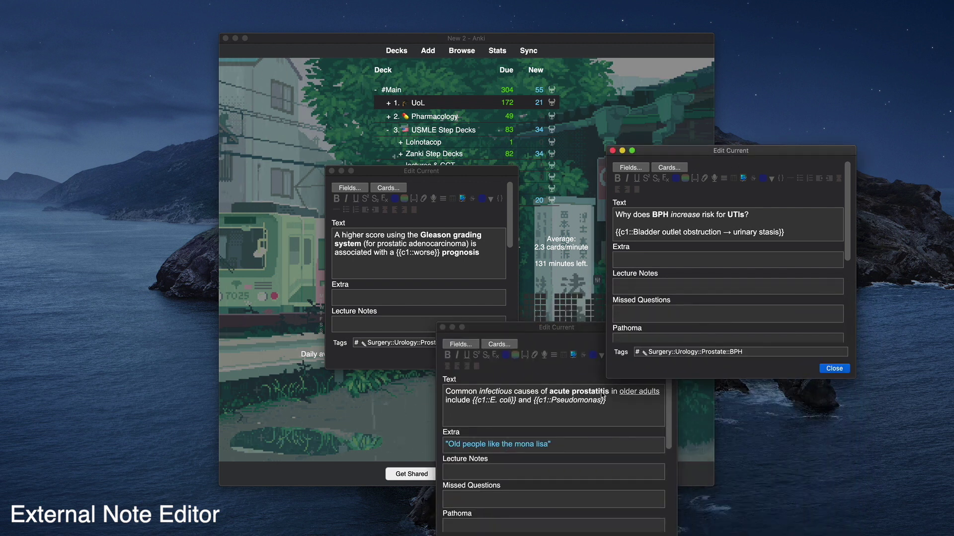
click(567, 416)
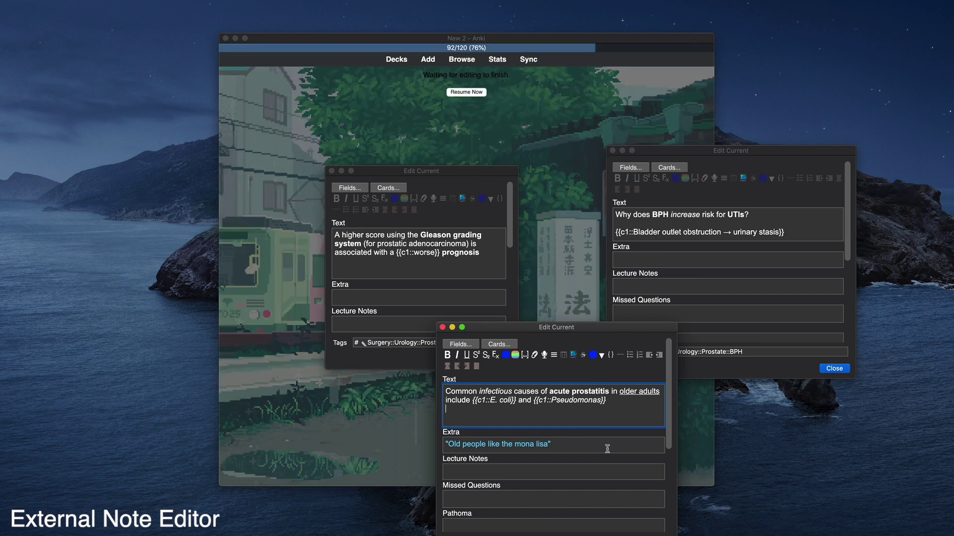